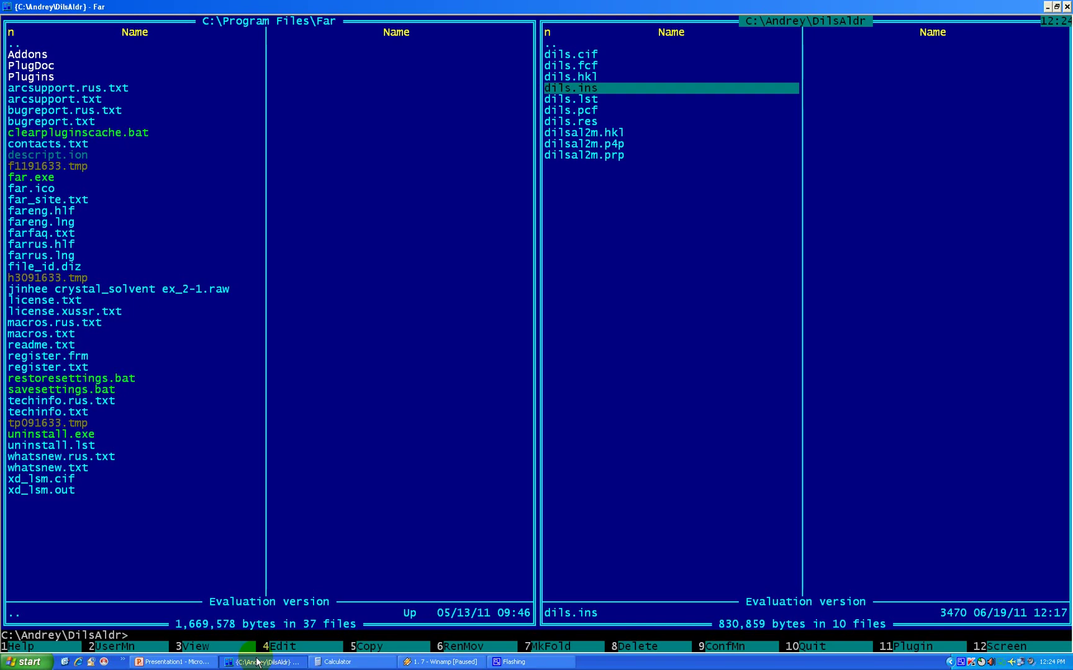
- Review the instructions in dils.ins, and run the refinement with "xl dils" to check its console output
{"action": "key", "text": "F4"}
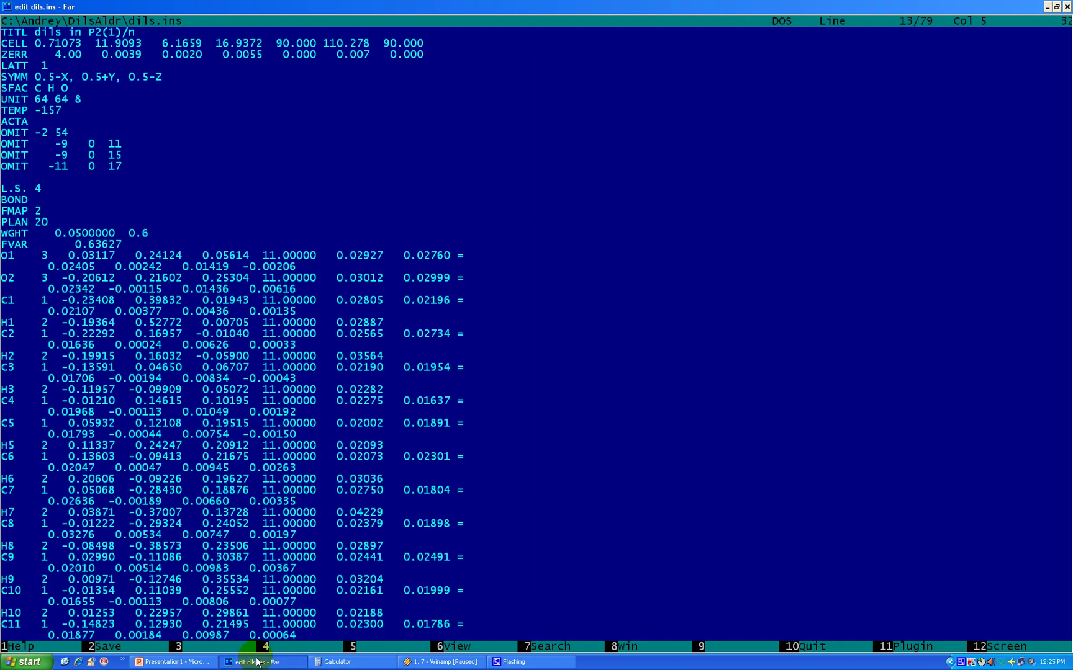
{"action": "key", "text": "Escape"}
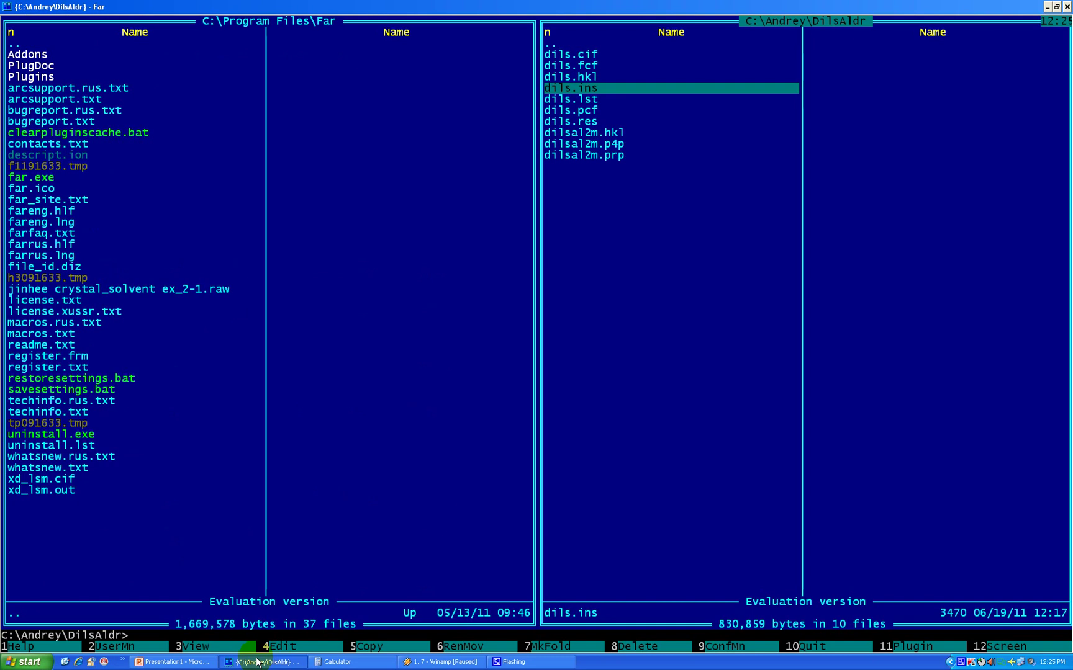
{"action": "type", "text": "xl"}
{"action": "key", "text": "ctrl+Return"}
{"action": "key", "text": "BackSpace"}
{"action": "key", "text": "BackSpace"}
{"action": "key", "text": "BackSpace"}
{"action": "key", "text": "BackSpace"}
{"action": "key", "text": "Return"}
{"action": "key", "text": "ctrl+o"}
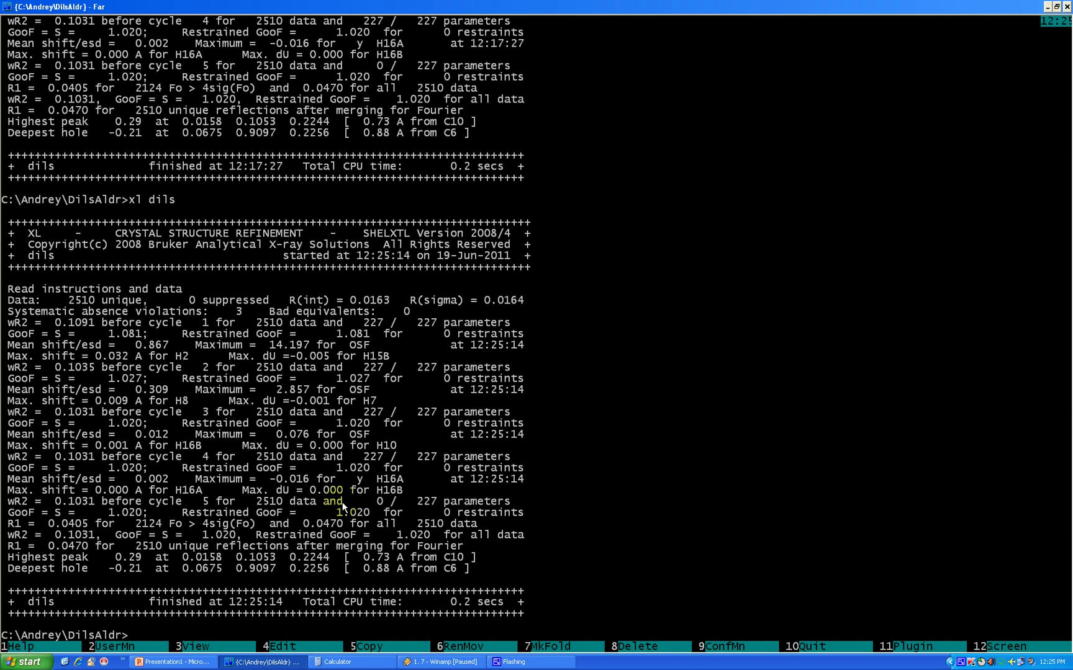
{"action": "key", "text": "ctrl"}
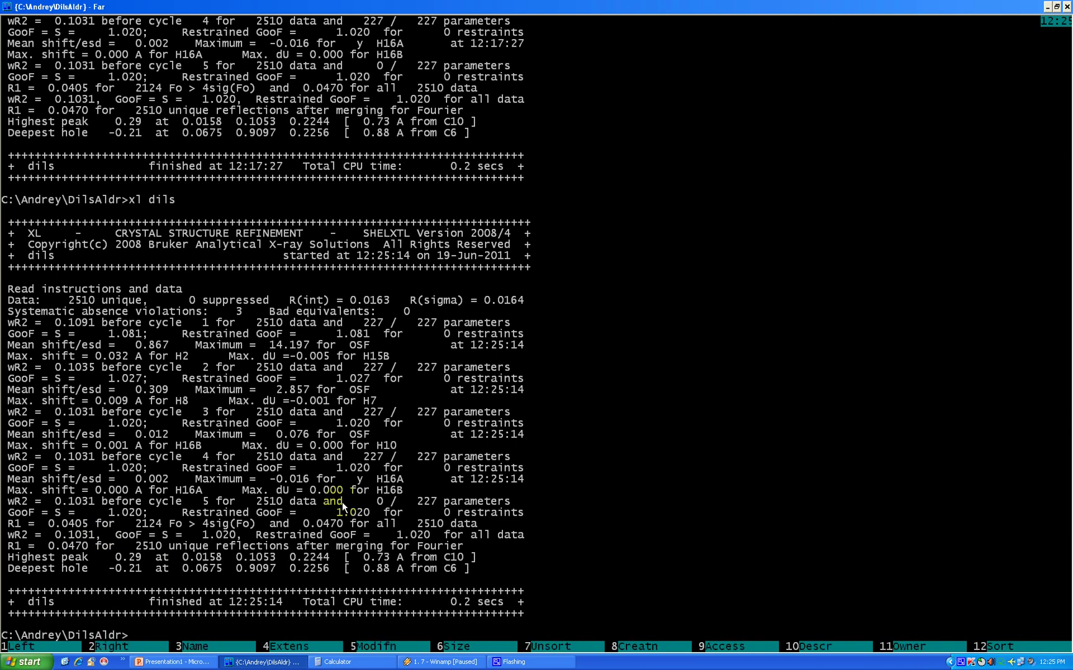
{"action": "key", "text": "ctrl+o"}
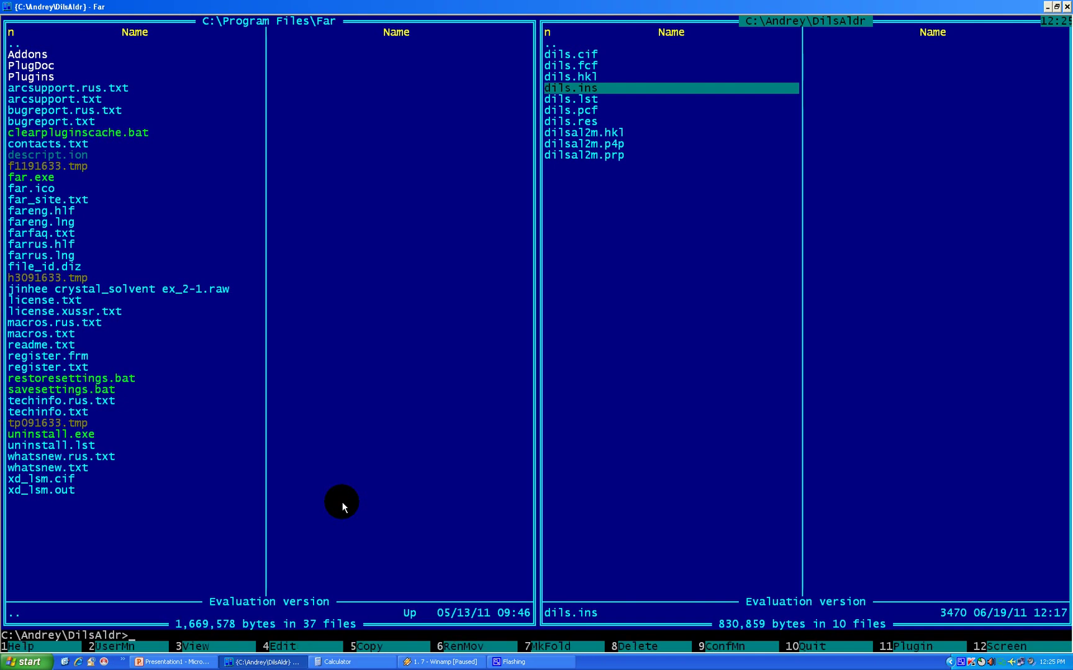
- Set the first WGHT parameter in dils.ins to 0.0300000 and save the file
{"action": "key", "text": "F4"}
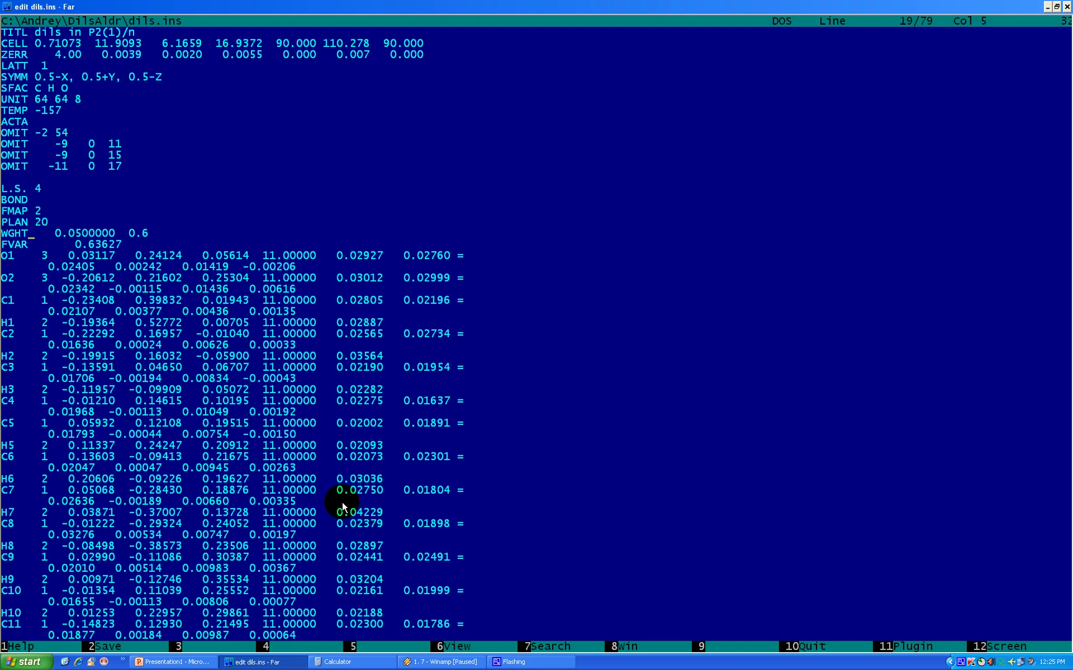
{"action": "key", "text": "Right"}
{"action": "key", "text": "Right"}
{"action": "key", "text": "Right"}
{"action": "key", "text": "Right"}
{"action": "key", "text": "Right"}
{"action": "key", "text": "Right"}
{"action": "key", "text": "Right"}
{"action": "key", "text": "Right"}
{"action": "key", "text": "Right"}
{"action": "key", "text": "BackSpace"}
{"action": "type", "text": "3"}
{"action": "key", "text": "Escape"}
{"action": "key", "text": "Return"}
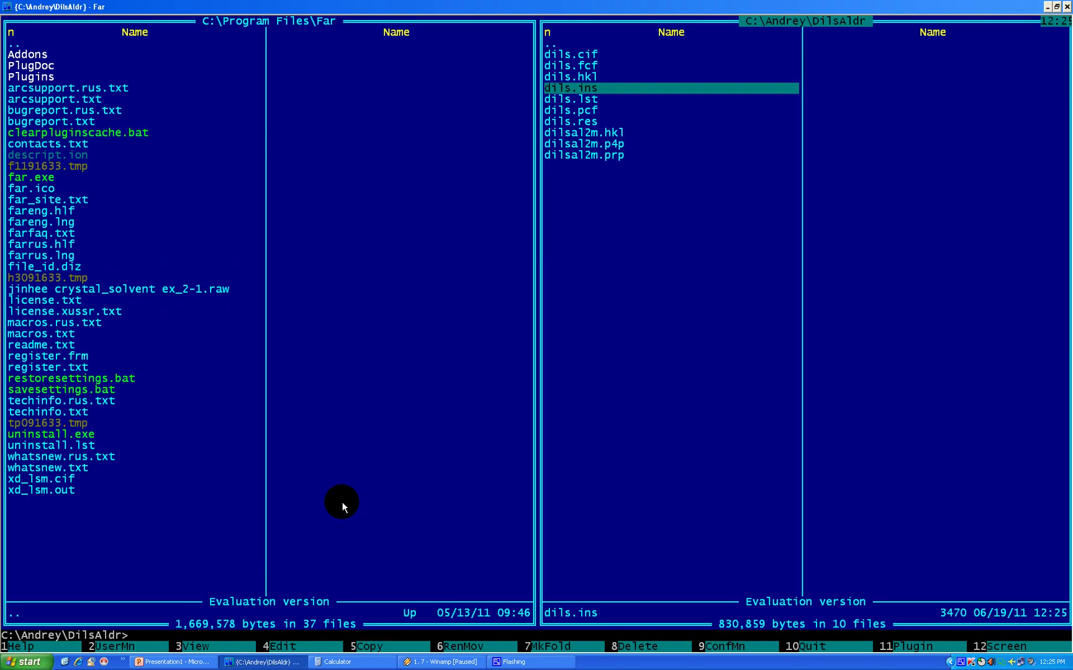
- Rerun the refinement with "xl dils" and check the GooF and R values for the new first weight
{"action": "type", "text": "xl dils"}
{"action": "key", "text": "Return"}
{"action": "key", "text": "ctrl+o"}
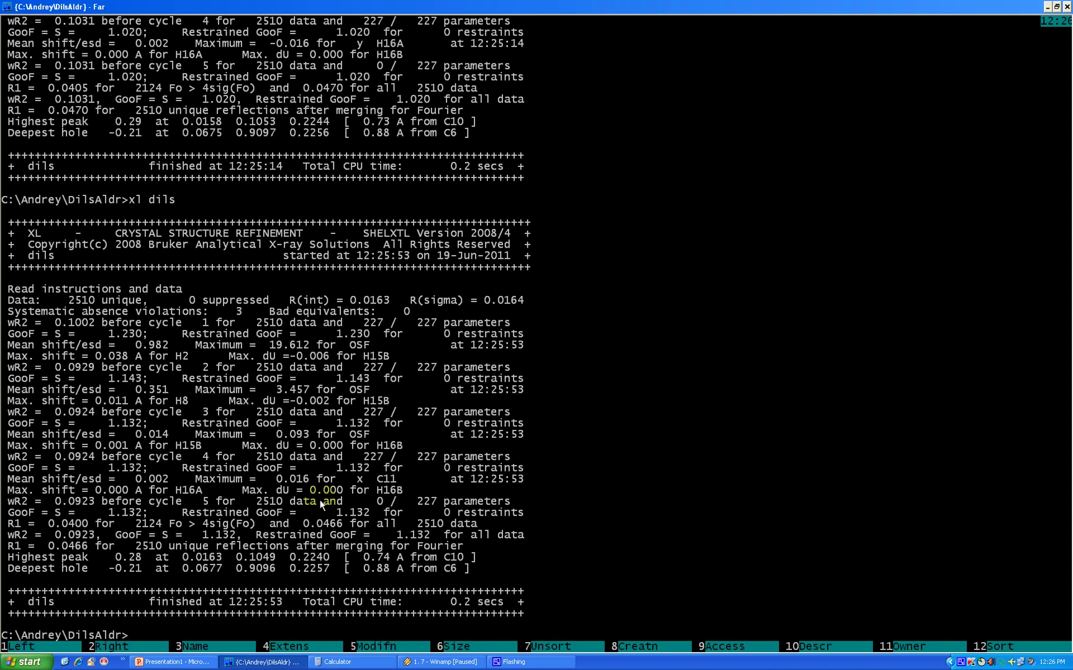
{"action": "key", "text": "ctrl+o"}
- Set the second WGHT parameter in dils.ins to 0.9 and save the file
{"action": "key", "text": "F4"}
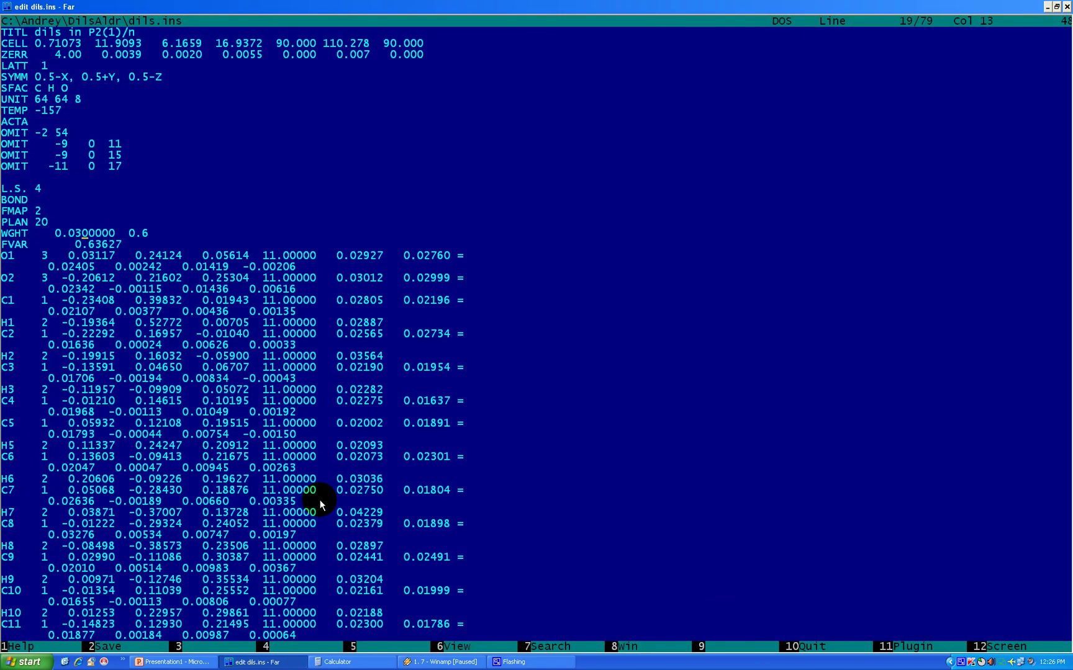
{"action": "key", "text": "Right"}
{"action": "key", "text": "Right"}
{"action": "key", "text": "Right"}
{"action": "key", "text": "Right"}
{"action": "key", "text": "Right"}
{"action": "key", "text": "Right"}
{"action": "key", "text": "Right"}
{"action": "key", "text": "Right"}
{"action": "key", "text": "BackSpace"}
{"action": "type", "text": "9"}
{"action": "key", "text": "Escape"}
{"action": "key", "text": "Return"}
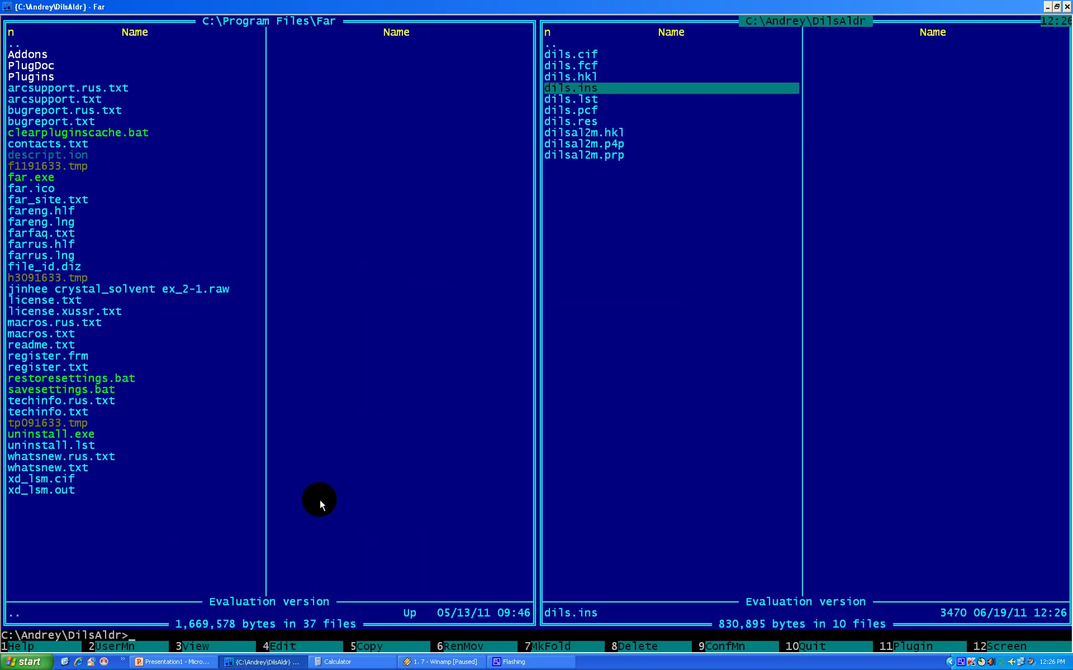
- Run "xl dils" with the second weight at 0.9 and inspect the refinement output
{"action": "type", "text": "xl dils"}
{"action": "key", "text": "Return"}
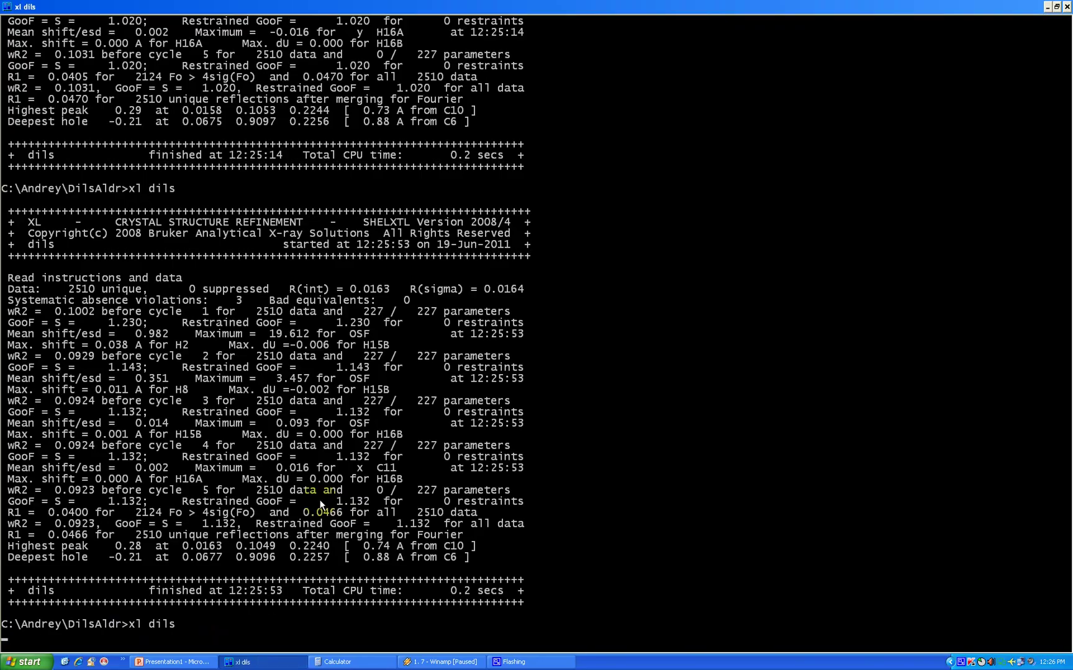
{"action": "key", "text": "ctrl+o"}
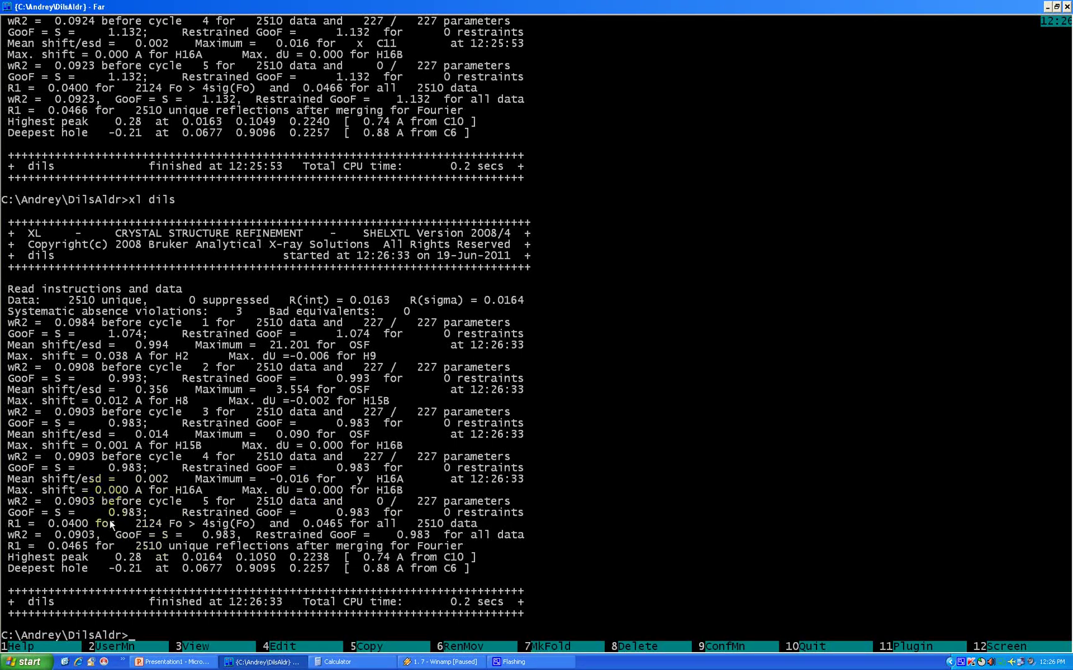
{"action": "key", "text": "ctrl+o"}
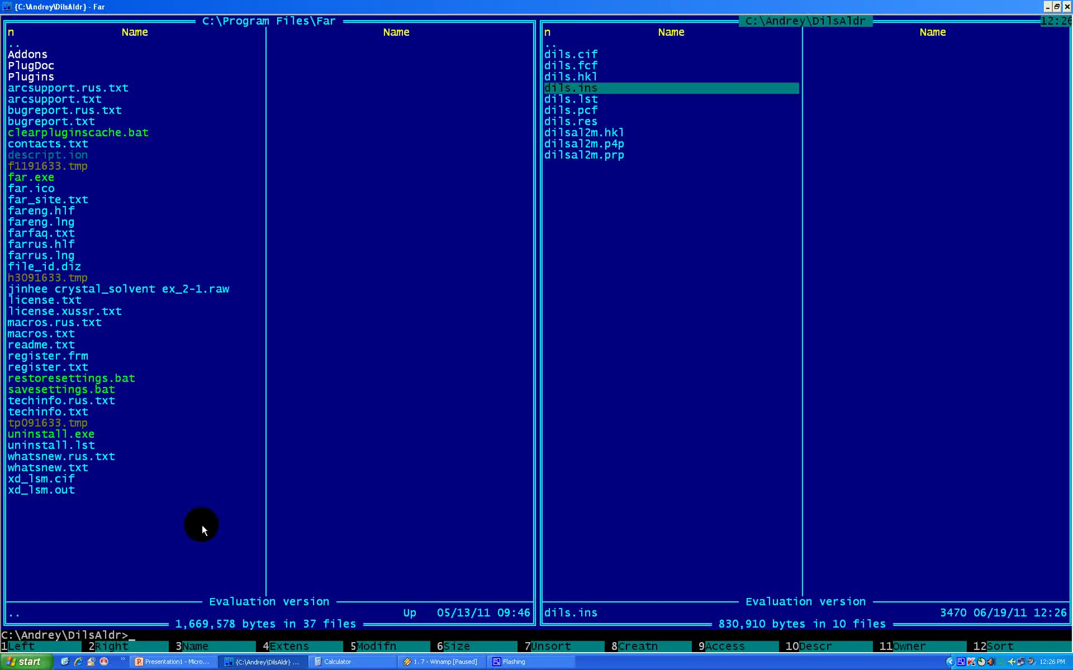
- Change the second WGHT parameter in dils.ins to 0.7 and save the file
{"action": "key", "text": "F4"}
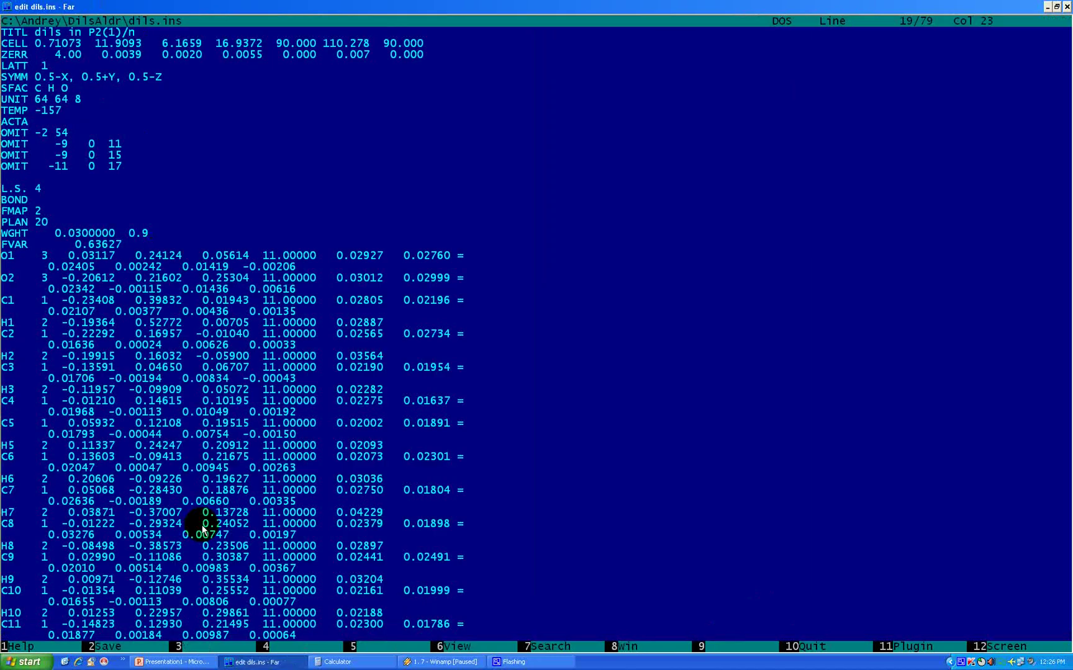
{"action": "key", "text": "BackSpace"}
{"action": "type", "text": "7"}
{"action": "key", "text": "Escape"}
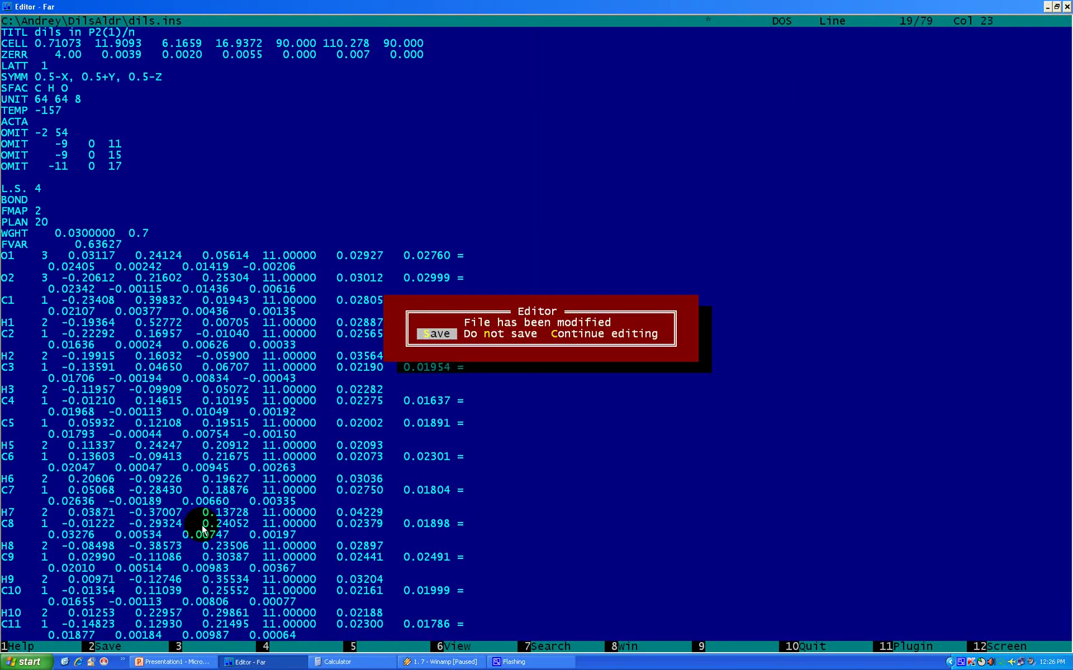
{"action": "key", "text": "Return"}
- Run "xl dils" with the second weight at 0.7 and inspect the refinement output
{"action": "type", "text": "xl"}
{"action": "key", "text": "ctrl+Return"}
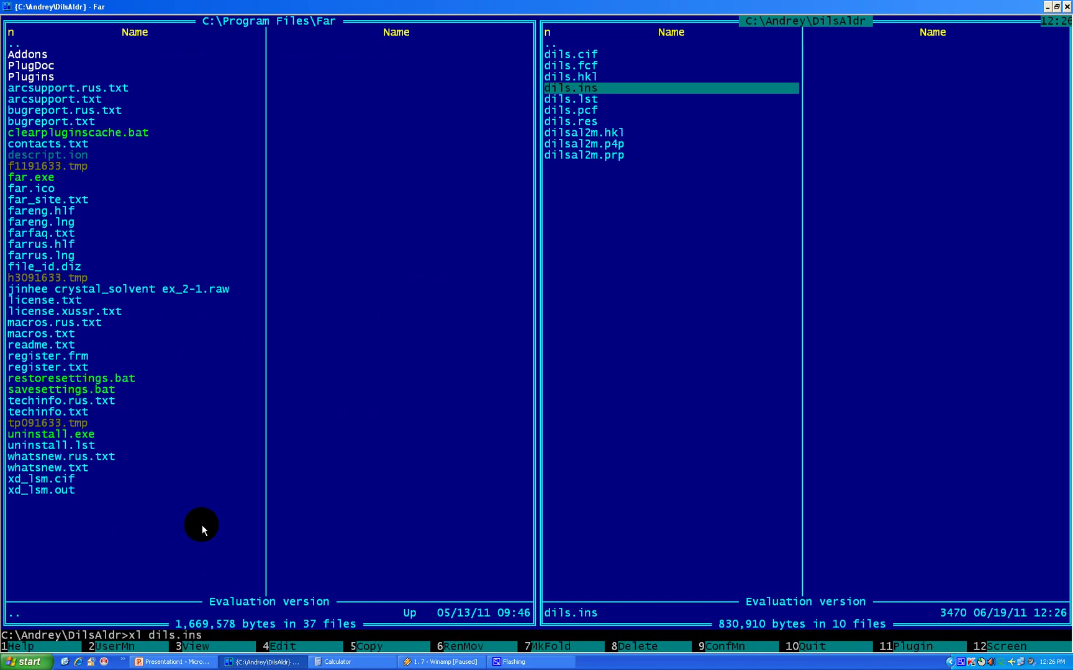
{"action": "key", "text": "BackSpace"}
{"action": "key", "text": "BackSpace"}
{"action": "key", "text": "BackSpace"}
{"action": "key", "text": "BackSpace"}
{"action": "key", "text": "BackSpace"}
{"action": "key", "text": "BackSpace"}
{"action": "type", "text": "s"}
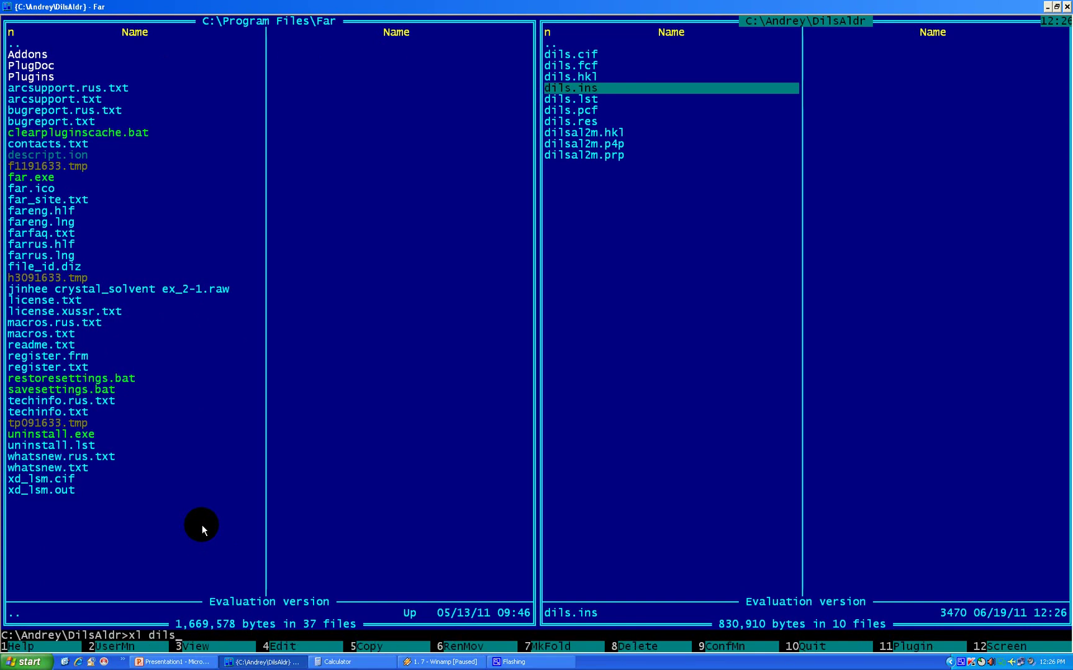
{"action": "key", "text": "Return"}
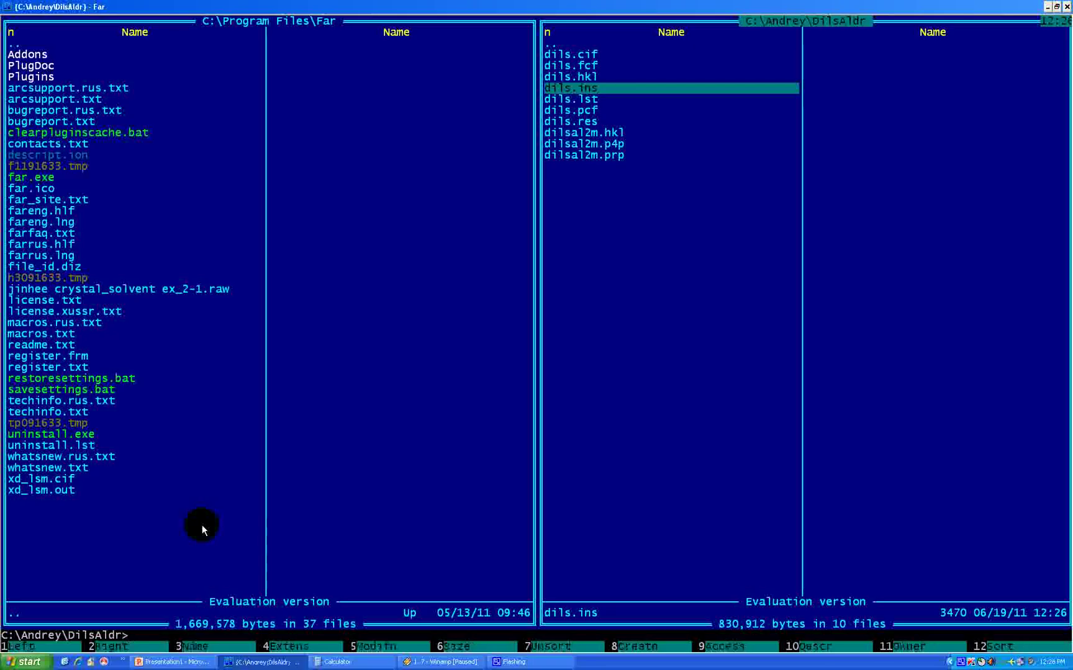
{"action": "key", "text": "ctrl+o"}
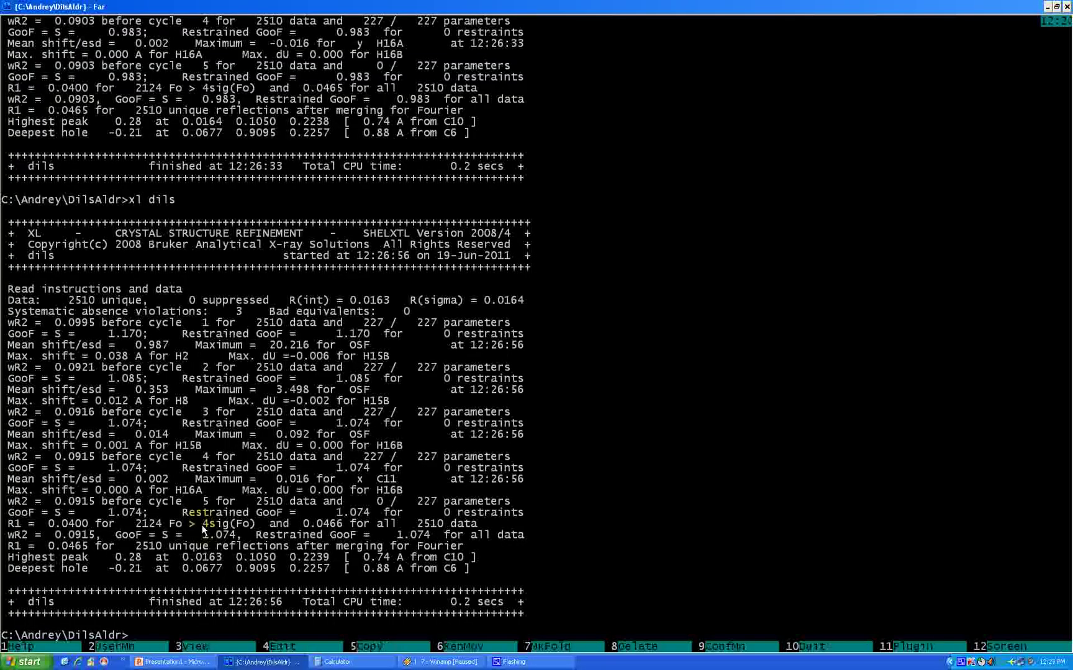
{"action": "key", "text": "ctrl+o"}
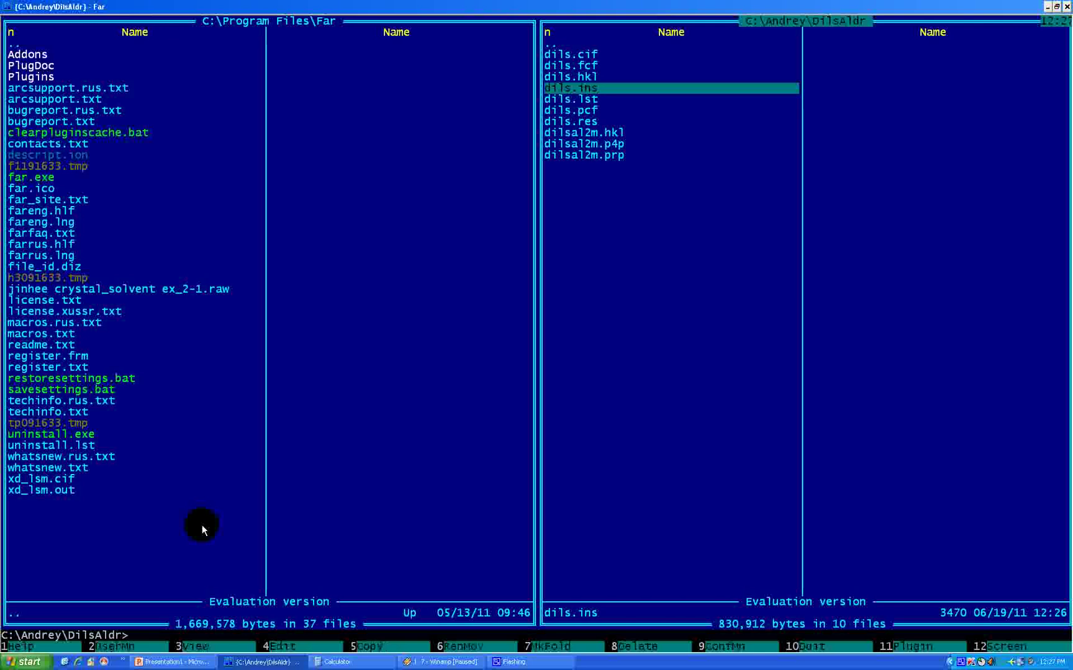
- Change the second WGHT parameter in dils.ins to 0.8 and save the file
{"action": "key", "text": "F4"}
{"action": "key", "text": "Delete"}
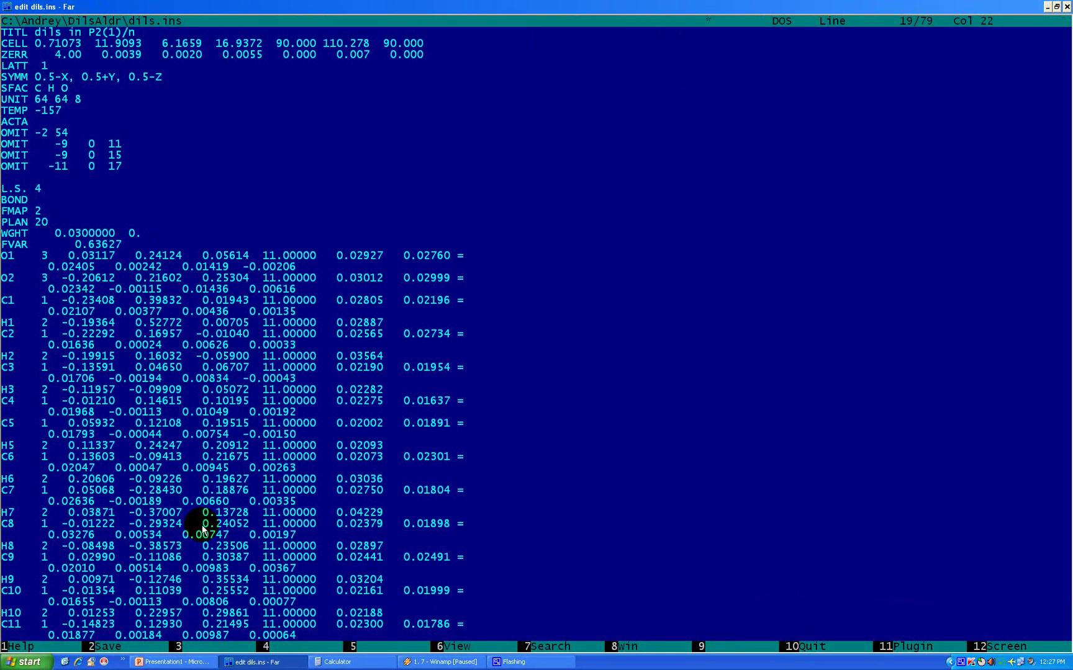
{"action": "key", "text": "Escape"}
{"action": "key", "text": "Return"}
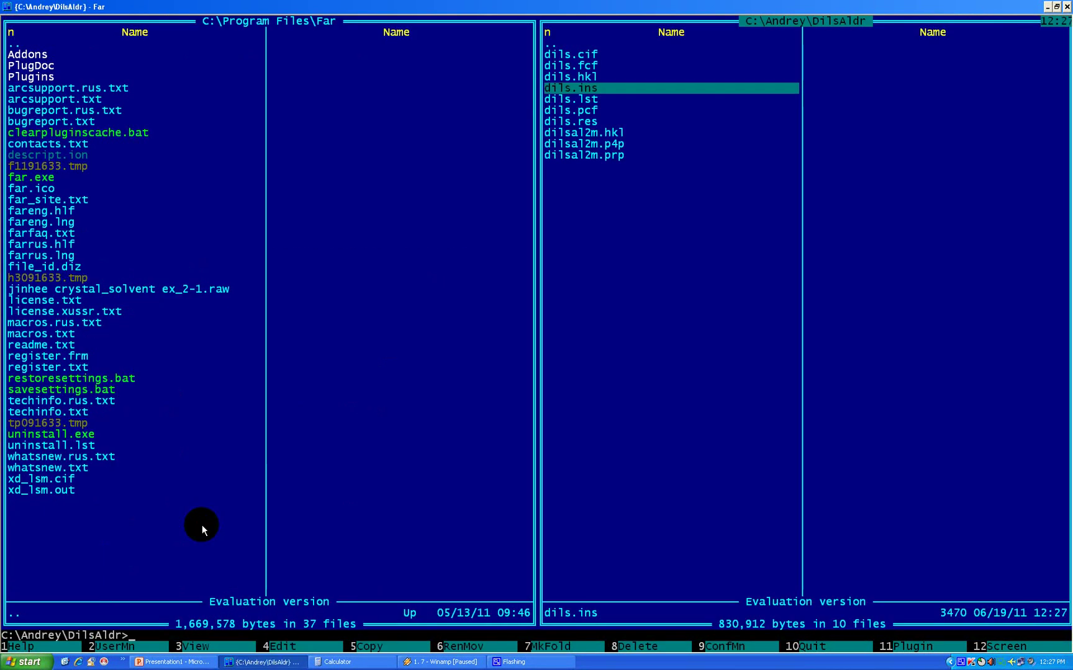
- Run "xl dils" with the second weight at 0.8 and inspect the refinement output
{"action": "type", "text": "xl"}
{"action": "key", "text": "ctrl+Return"}
{"action": "key", "text": "BackSpace"}
{"action": "key", "text": "BackSpace"}
{"action": "key", "text": "BackSpace"}
{"action": "key", "text": "BackSpace"}
{"action": "key", "text": "BackSpace"}
{"action": "key", "text": "Return"}
{"action": "key", "text": "ctrl+o"}
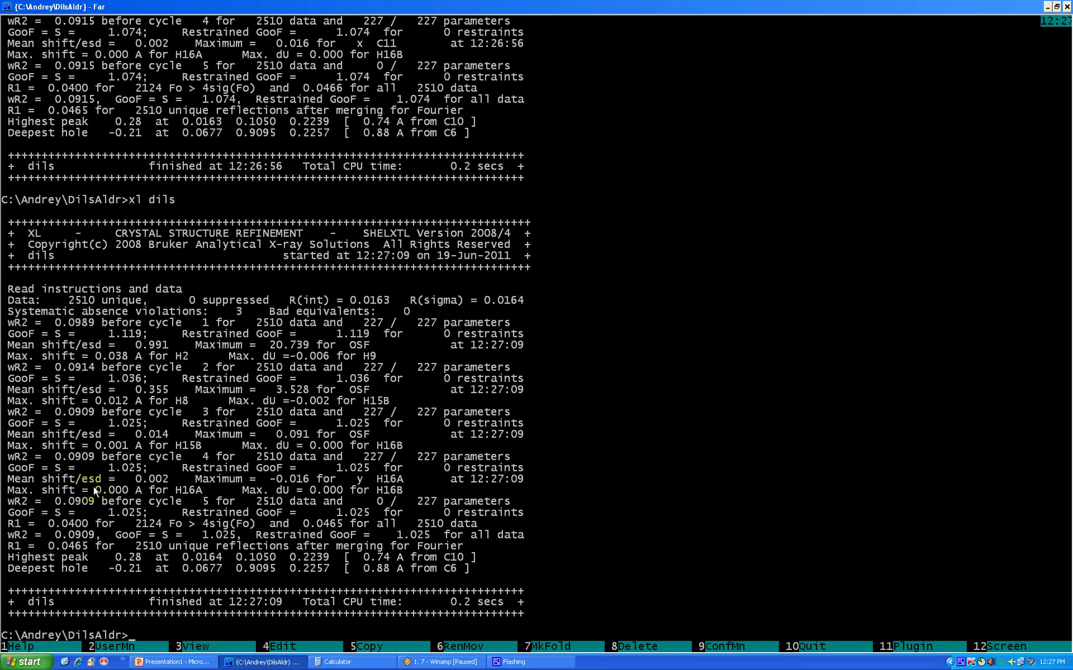
{"action": "key", "text": "ctrl+o"}
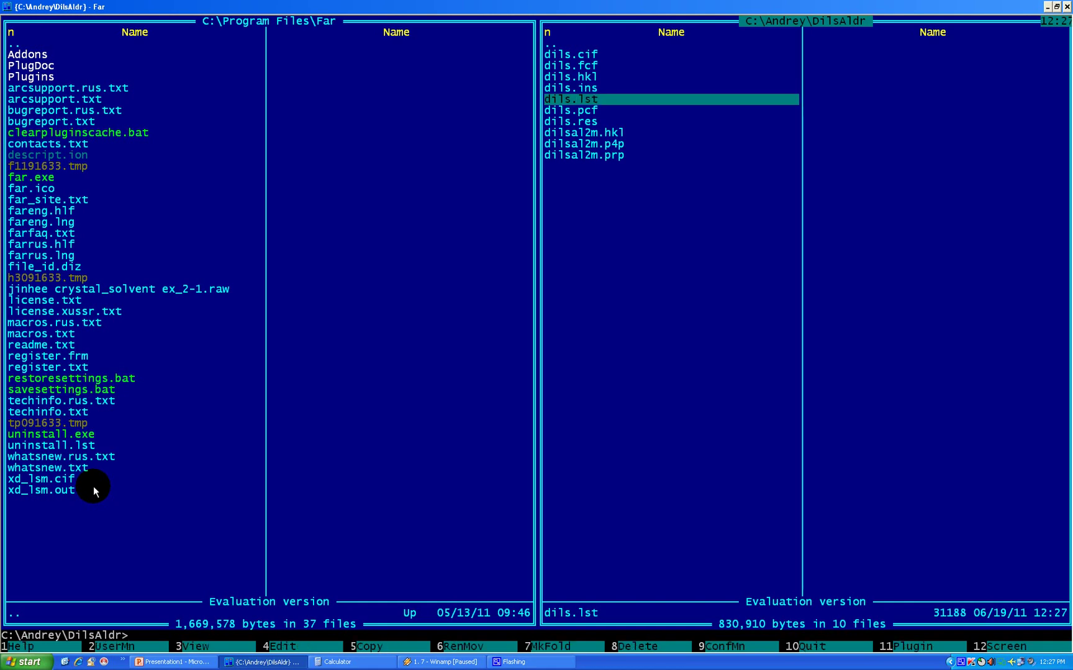
- Copy the first four rows of the Most Disagreeable Reflections table in dils.lst and close the file
{"action": "key", "text": "F4"}
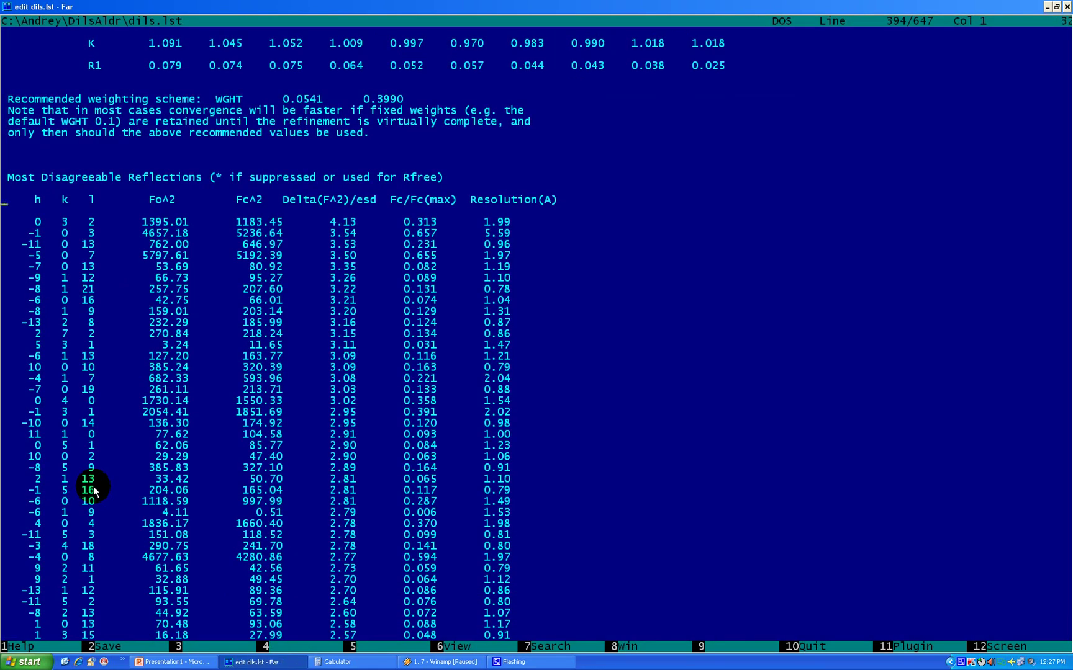
{"action": "key", "text": "Down"}
{"action": "key", "text": "shift+Down"}
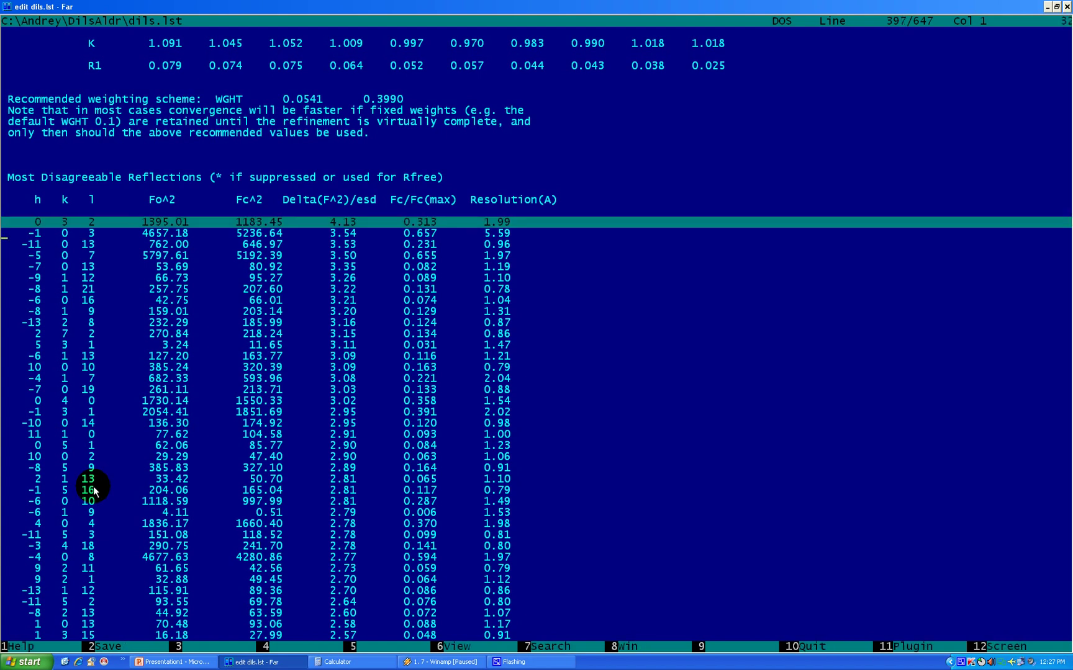
{"action": "key", "text": "shift+Down"}
{"action": "key", "text": "shift+Down"}
{"action": "key", "text": "shift+Down"}
{"action": "key", "text": "ctrl+c"}
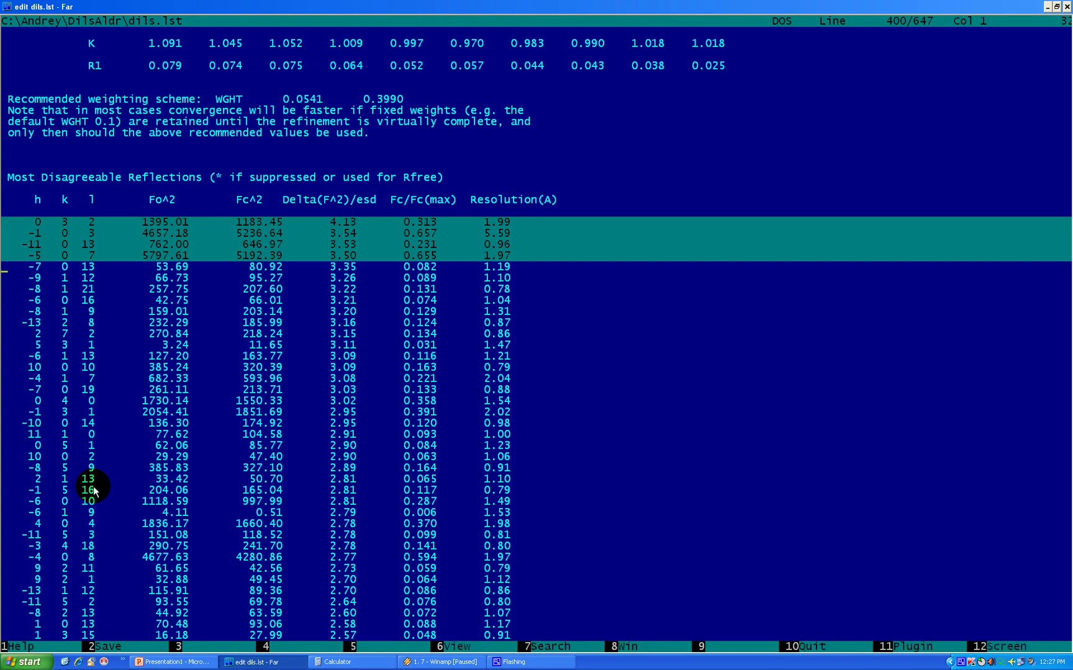
{"action": "key", "text": "ctrl"}
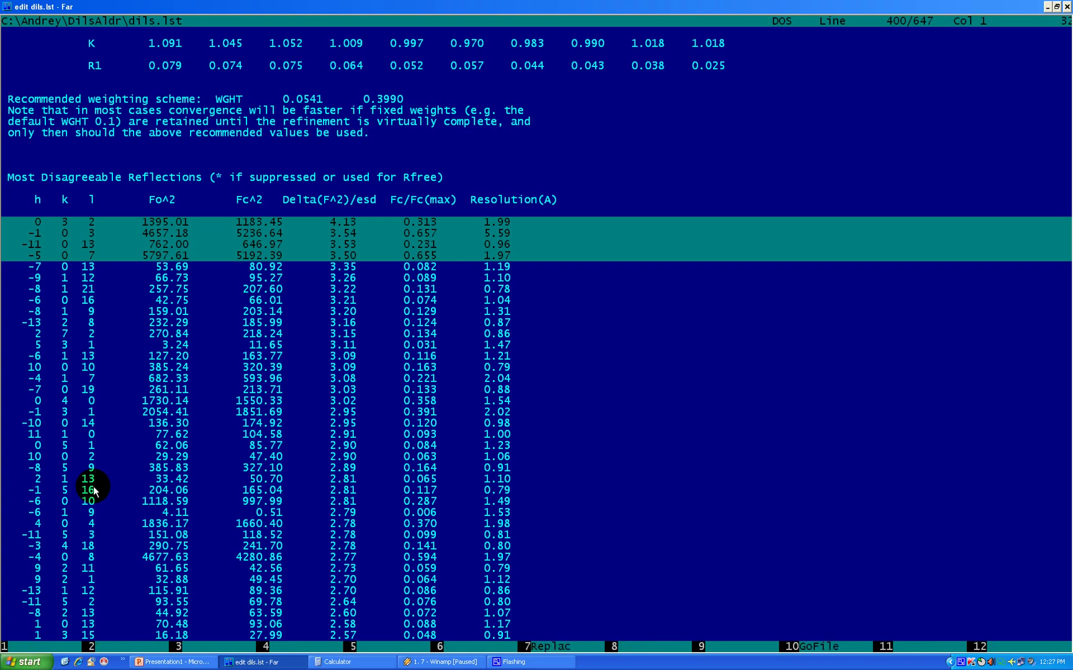
{"action": "key", "text": "Escape"}
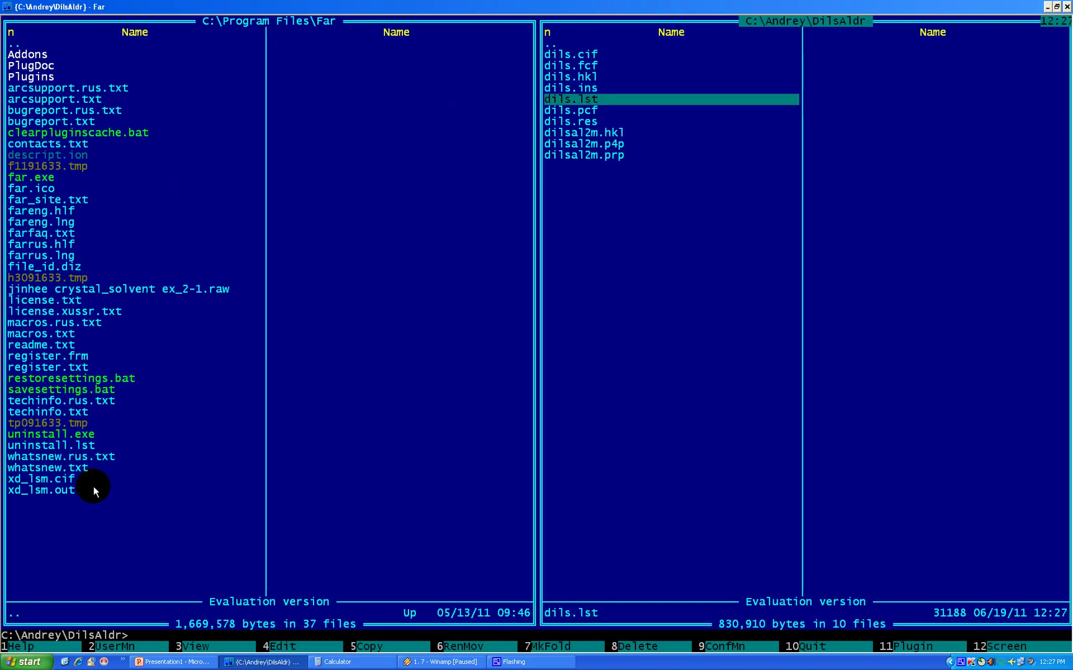
- Paste the four copied reflection rows into dils.ins directly below the existing OMIT lines
{"action": "key", "text": "Up"}
{"action": "key", "text": "F4"}
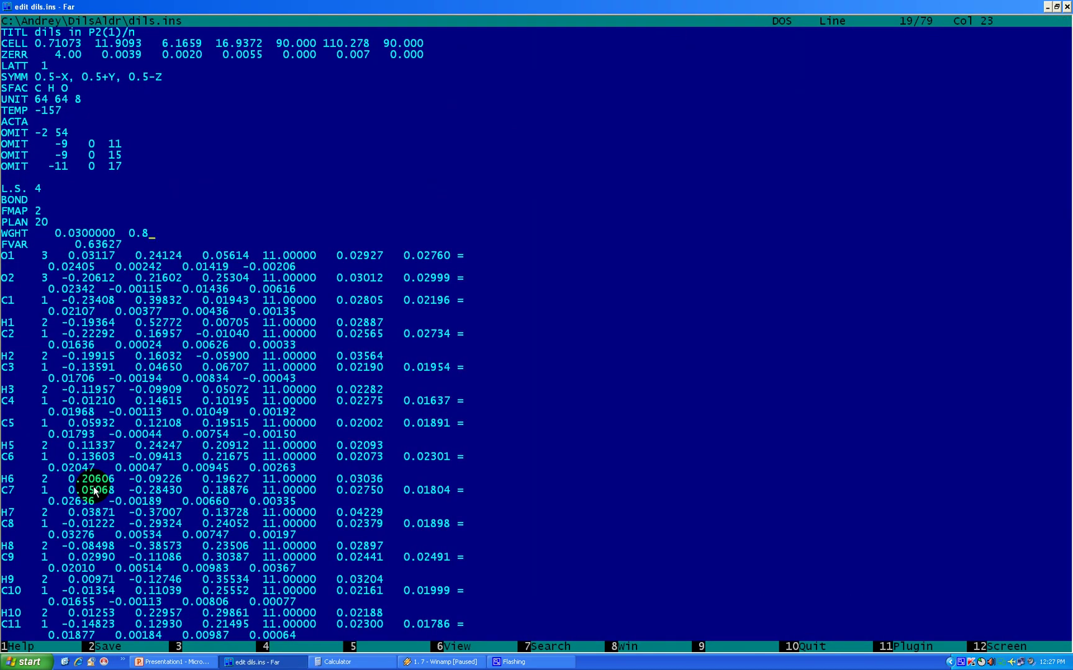
{"action": "key", "text": "Up"}
{"action": "key", "text": "Up"}
{"action": "key", "text": "Up"}
{"action": "key", "text": "Home"}
{"action": "key", "text": "ctrl"}
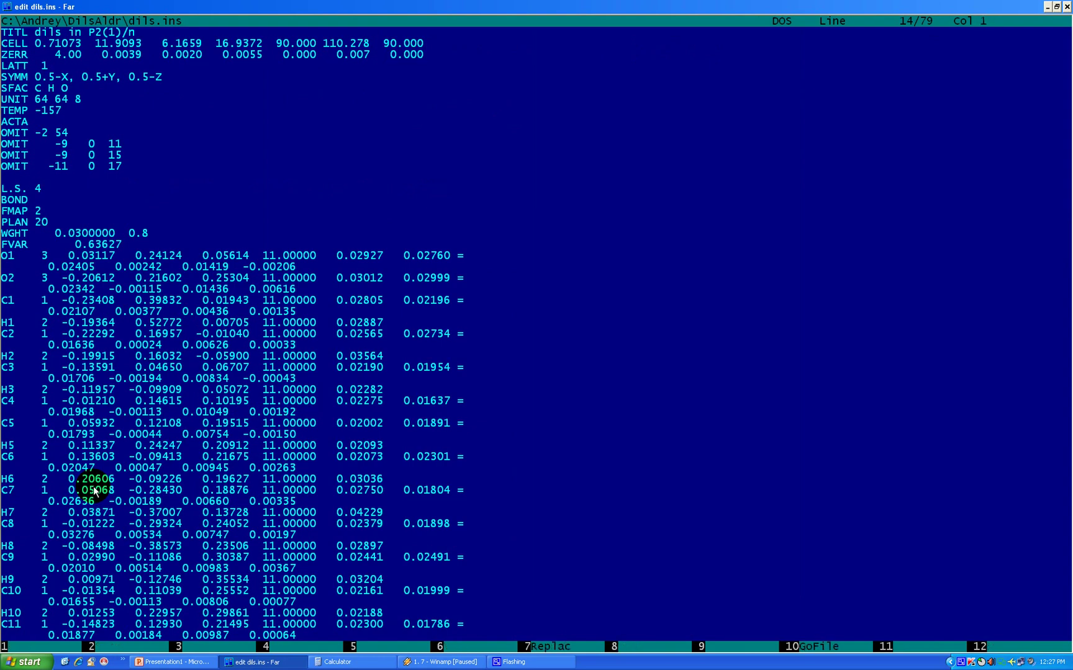
{"action": "key", "text": "ctrl+v"}
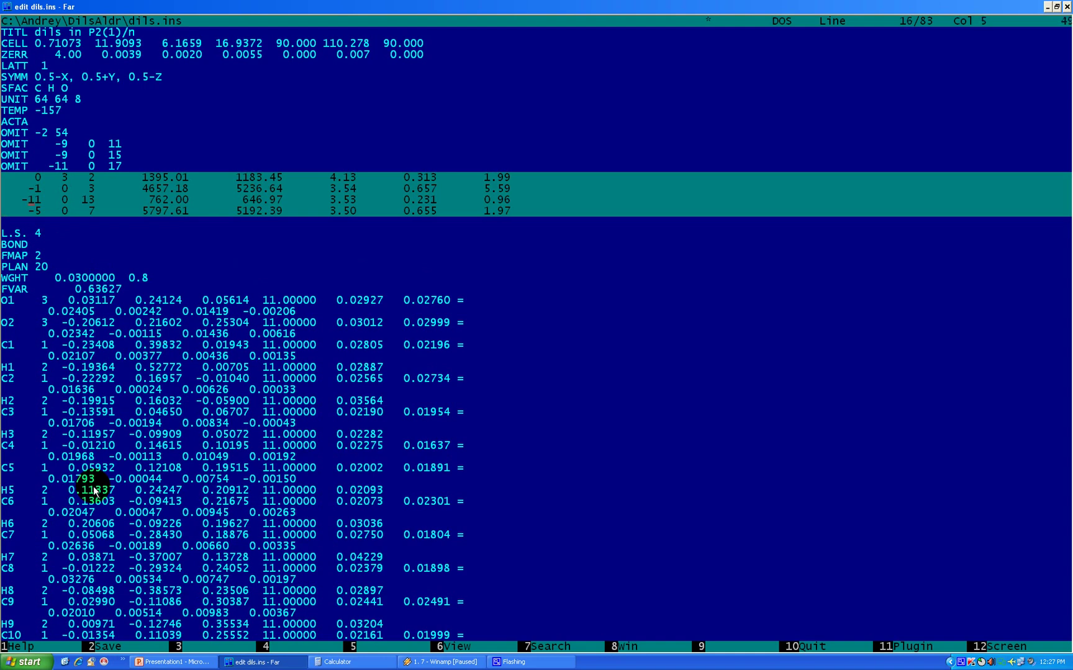
- Cut the columns after the h k l indices from the four pasted reflection rows in dils.ins as a rectangular block
{"action": "key", "text": "Up"}
{"action": "key", "text": "Right"}
{"action": "key", "text": "Right"}
{"action": "key", "text": "Right"}
{"action": "key", "text": "Right"}
{"action": "key", "text": "Right"}
{"action": "key", "text": "Right"}
{"action": "key", "text": "Right"}
{"action": "key", "text": "Right"}
{"action": "key", "text": "Right"}
{"action": "key", "text": "Right"}
{"action": "key", "text": "Right"}
{"action": "key", "text": "Right"}
{"action": "key", "text": "Right"}
{"action": "key", "text": "Right"}
{"action": "key", "text": "alt"}
{"action": "key", "text": "Down"}
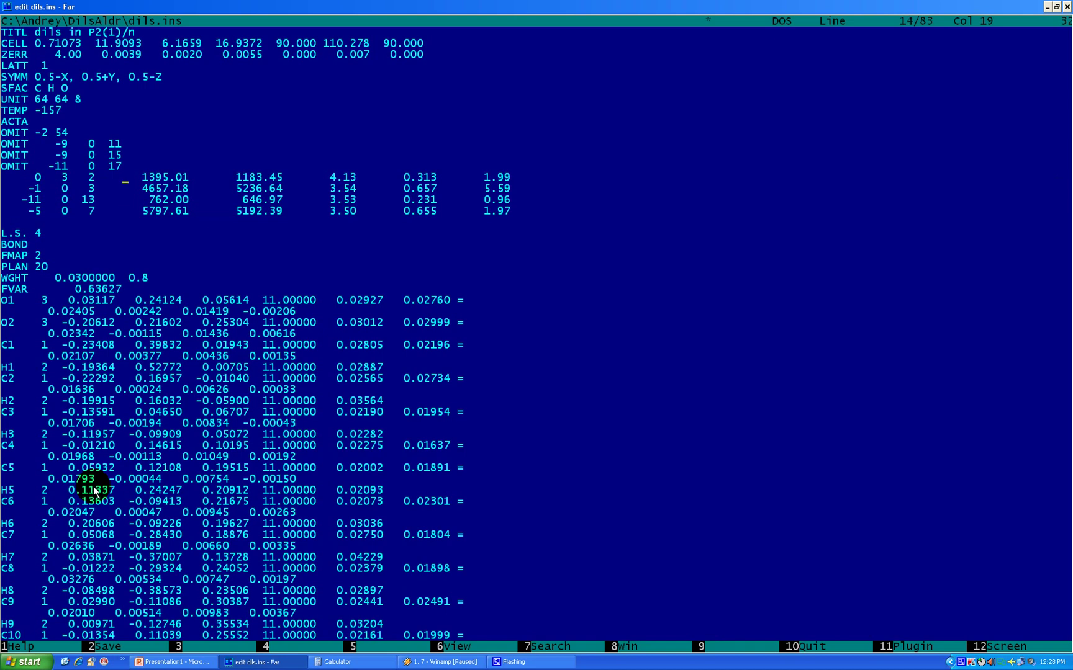
{"action": "key", "text": "alt"}
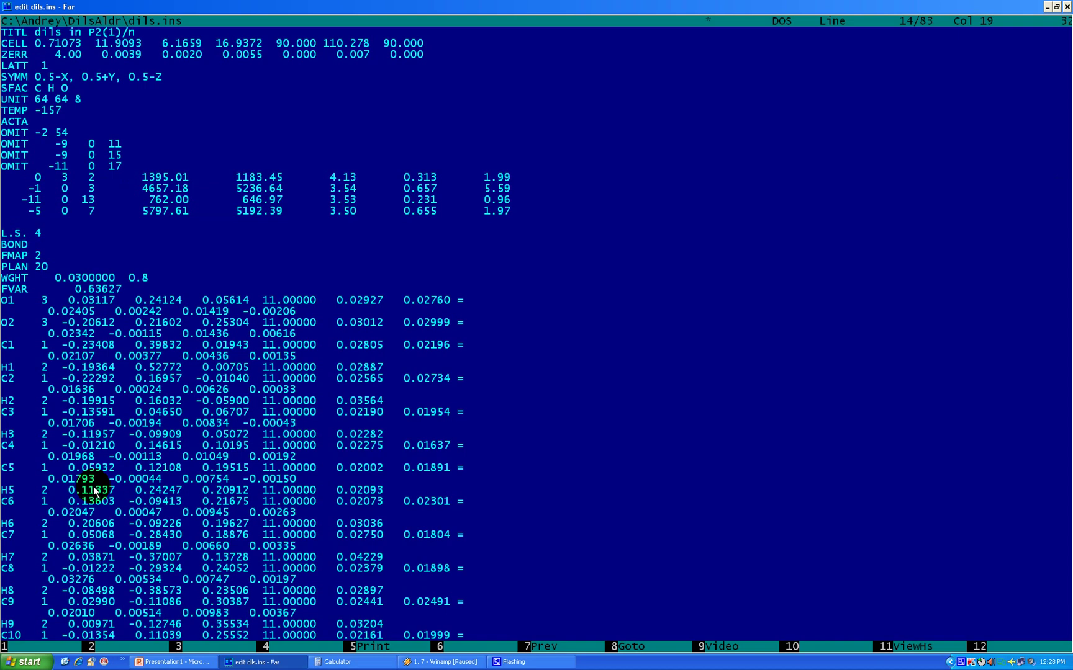
{"action": "key", "text": "Down"}
{"action": "key", "text": "Down"}
{"action": "key", "text": "Down"}
{"action": "key", "text": "alt+shift+Right"}
{"action": "key", "text": "alt+shift+Right"}
{"action": "key", "text": "alt+shift+Right"}
{"action": "key", "text": "alt+shift+Right"}
{"action": "key", "text": "alt+shift+Right"}
{"action": "key", "text": "alt+shift+Right"}
{"action": "key", "text": "alt+shift+Right"}
{"action": "key", "text": "alt+shift+Right"}
{"action": "key", "text": "alt+shift+Right"}
{"action": "key", "text": "alt+shift+Right"}
{"action": "key", "text": "alt+shift+Right"}
{"action": "key", "text": "alt+shift+Right"}
{"action": "key", "text": "alt+shift+Right"}
{"action": "key", "text": "alt+shift+Right"}
{"action": "key", "text": "alt+shift+Right"}
{"action": "key", "text": "alt+shift+Right"}
{"action": "key", "text": "alt+shift+Right"}
{"action": "key", "text": "alt+shift+Right"}
{"action": "key", "text": "alt+shift+Right"}
{"action": "key", "text": "alt+shift+Right"}
{"action": "key", "text": "alt+shift+Right"}
{"action": "key", "text": "alt+shift+Right"}
{"action": "key", "text": "alt+shift+Right"}
{"action": "key", "text": "alt+shift+Right"}
{"action": "key", "text": "alt+shift+Right"}
{"action": "key", "text": "alt+shift+Right"}
{"action": "key", "text": "alt+shift+Right"}
{"action": "key", "text": "alt+shift+Right"}
{"action": "key", "text": "alt+shift+Right"}
{"action": "key", "text": "alt+shift+Right"}
{"action": "key", "text": "alt+shift+Right"}
{"action": "key", "text": "alt+shift+Right"}
{"action": "key", "text": "alt+shift+Right"}
{"action": "key", "text": "alt+shift+Right"}
{"action": "key", "text": "alt+shift+Right"}
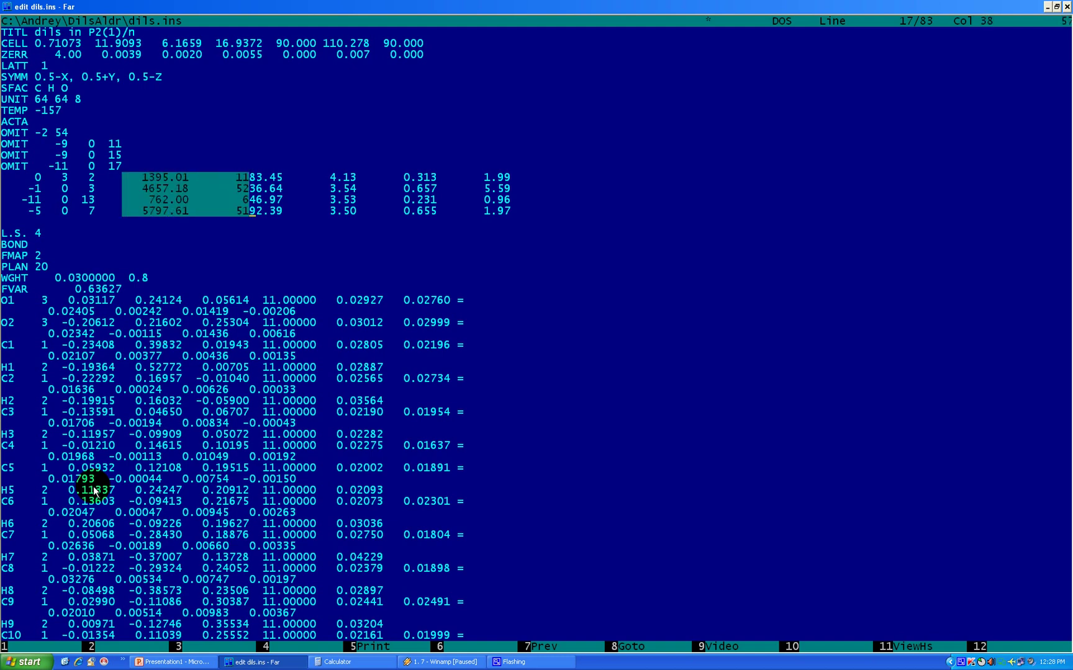
{"action": "key", "text": "alt+shift+Right"}
{"action": "key", "text": "alt+shift+Right"}
{"action": "key", "text": "alt+shift+Right"}
{"action": "key", "text": "alt+shift+Right"}
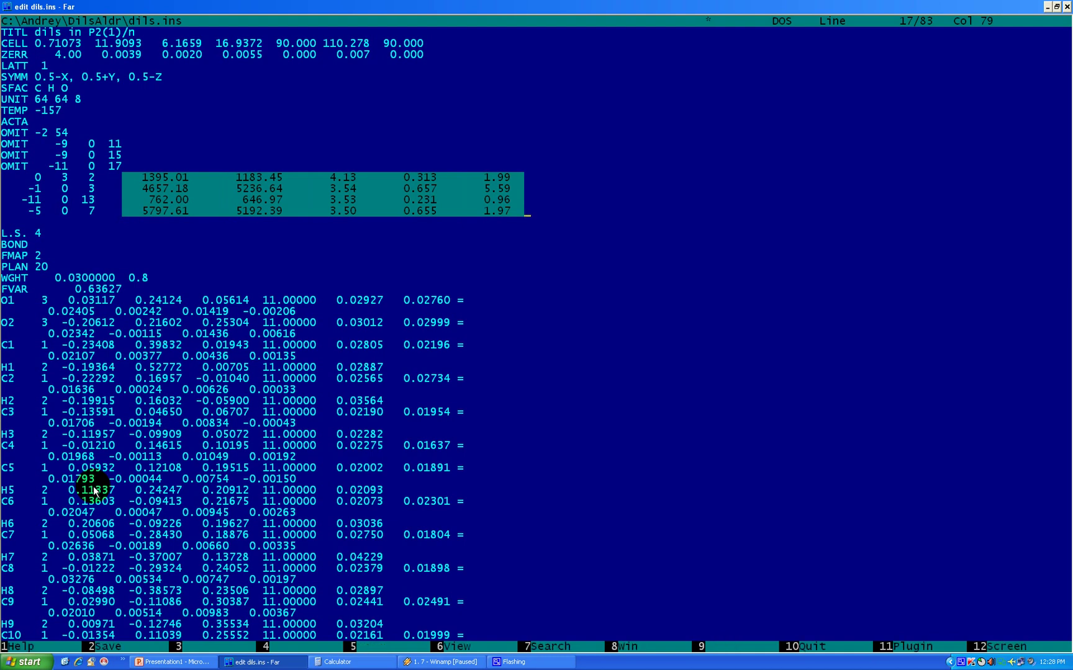
{"action": "key", "text": "shift+Delete"}
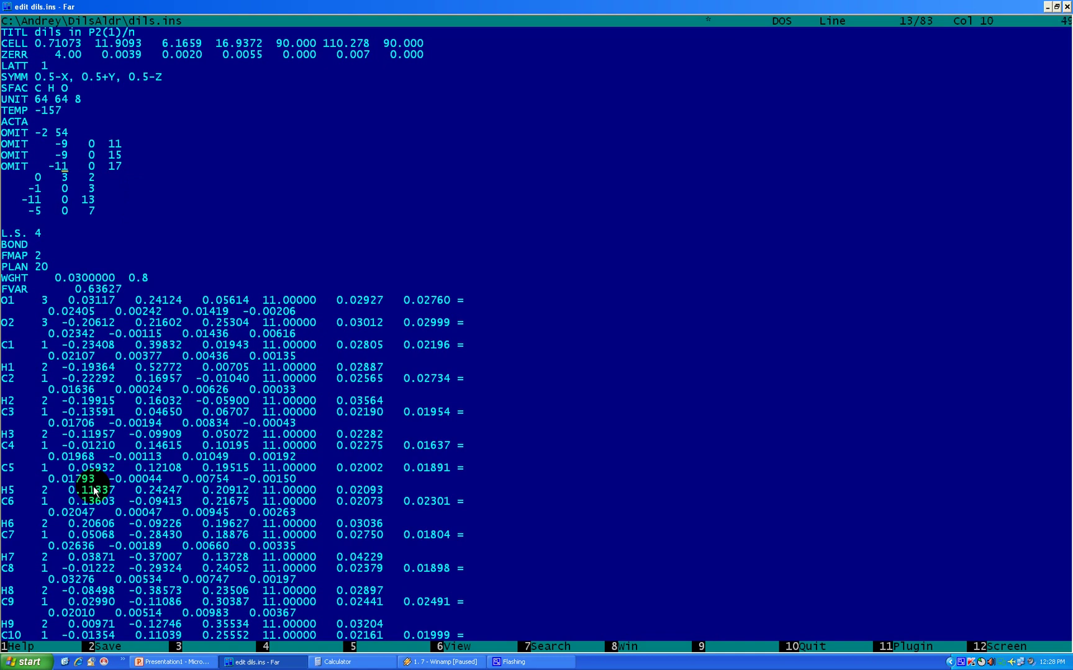
- Prefix the four new reflection rows with OMIT copied as a column block from the lines above, and save and close dils.ins
{"action": "key", "text": "Up"}
{"action": "key", "text": "Home"}
{"action": "key", "text": "Down"}
{"action": "key", "text": "Up"}
{"action": "key", "text": "alt+shift+Down"}
{"action": "key", "text": "alt+shift+Down"}
{"action": "key", "text": "alt+shift+Down"}
{"action": "key", "text": "alt+shift+Right"}
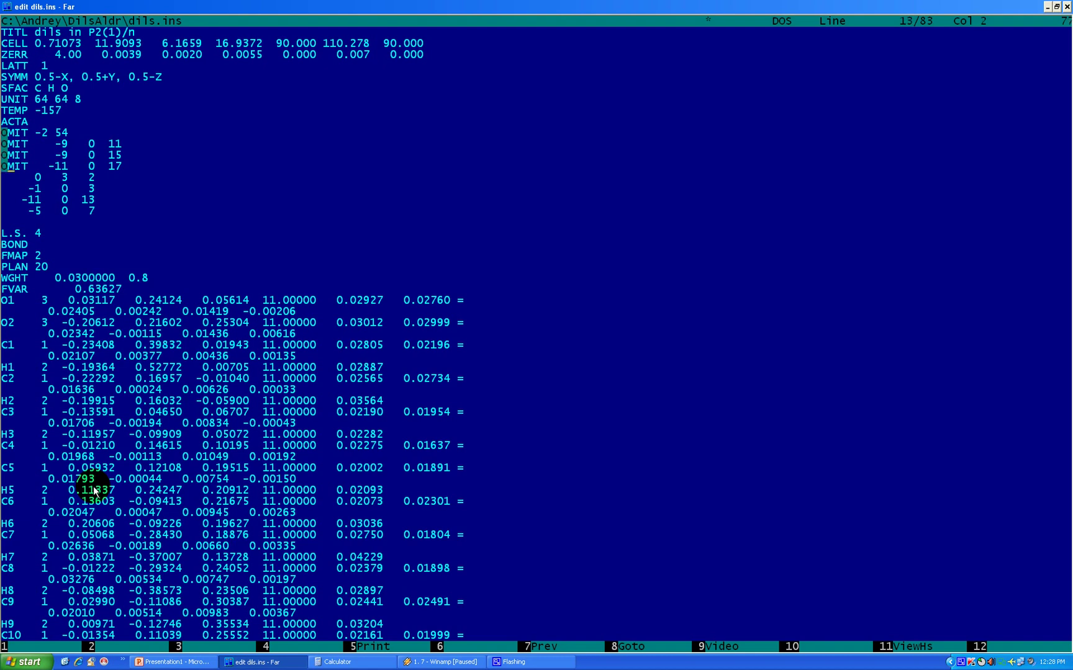
{"action": "key", "text": "alt+shift+Right"}
{"action": "key", "text": "alt+shift+Right"}
{"action": "key", "text": "alt+shift+Right"}
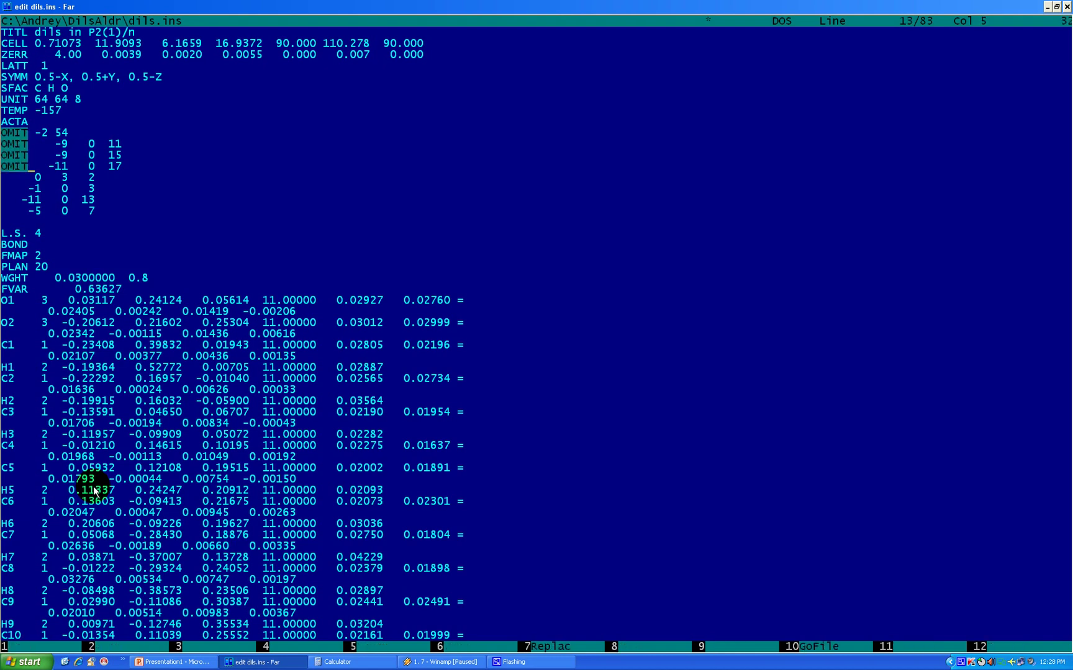
{"action": "key", "text": "Home"}
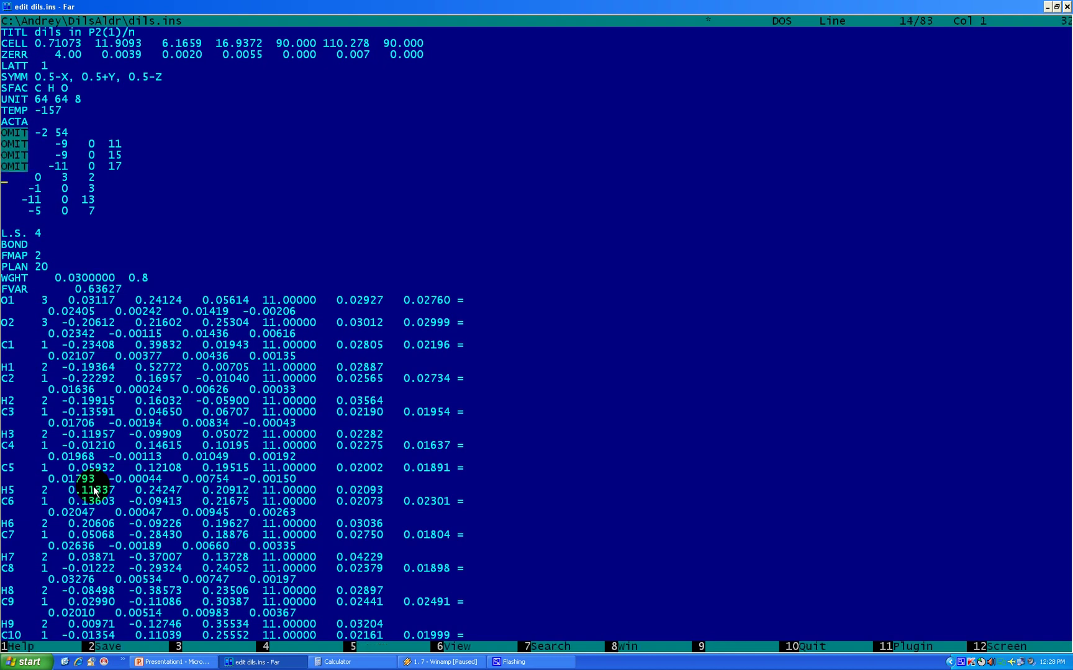
{"action": "key", "text": "ctrl+p"}
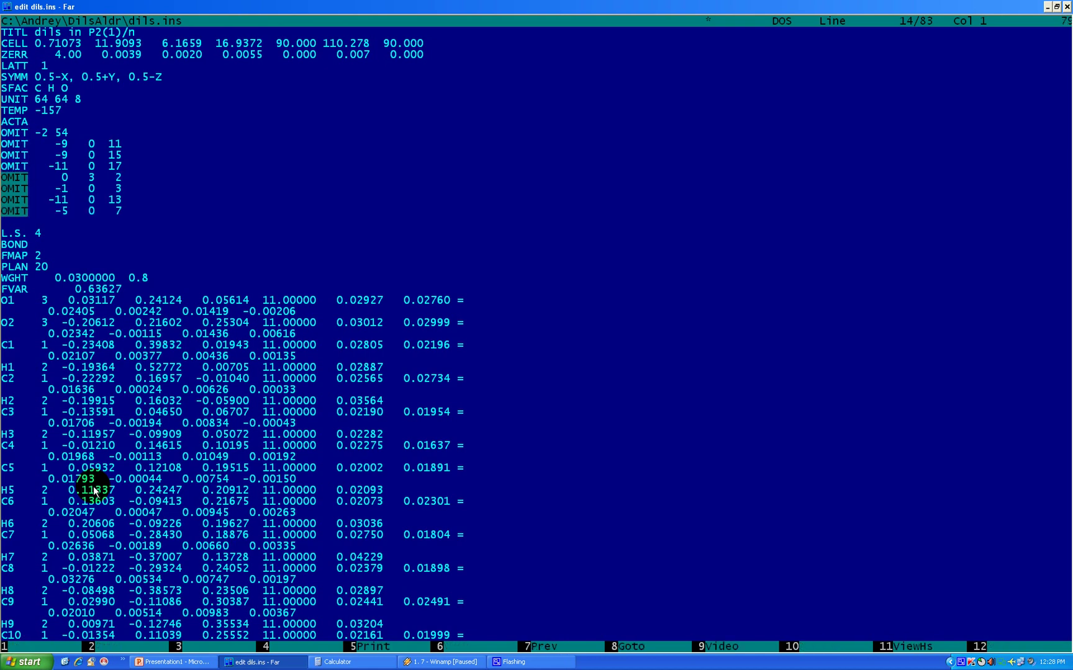
{"action": "key", "text": "Down"}
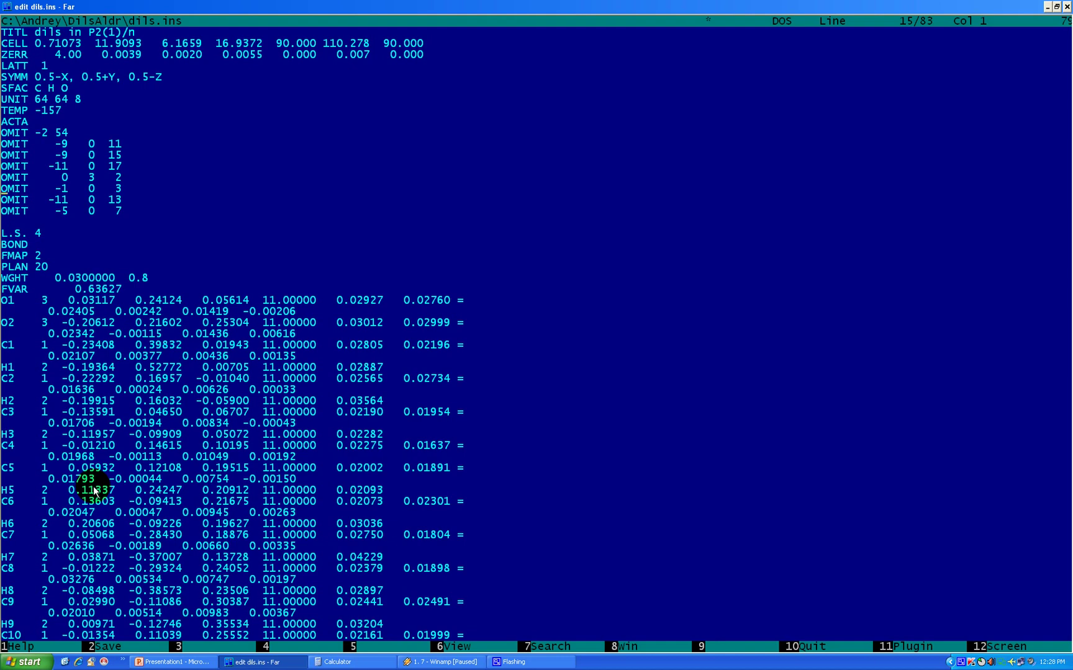
{"action": "key", "text": "Escape"}
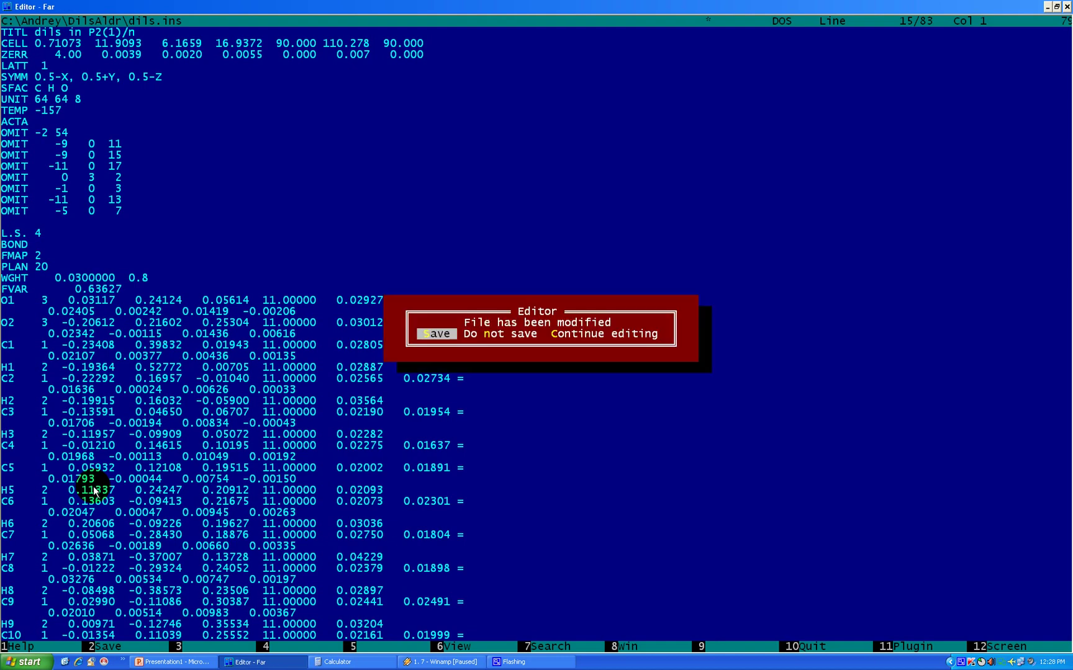
{"action": "key", "text": "Return"}
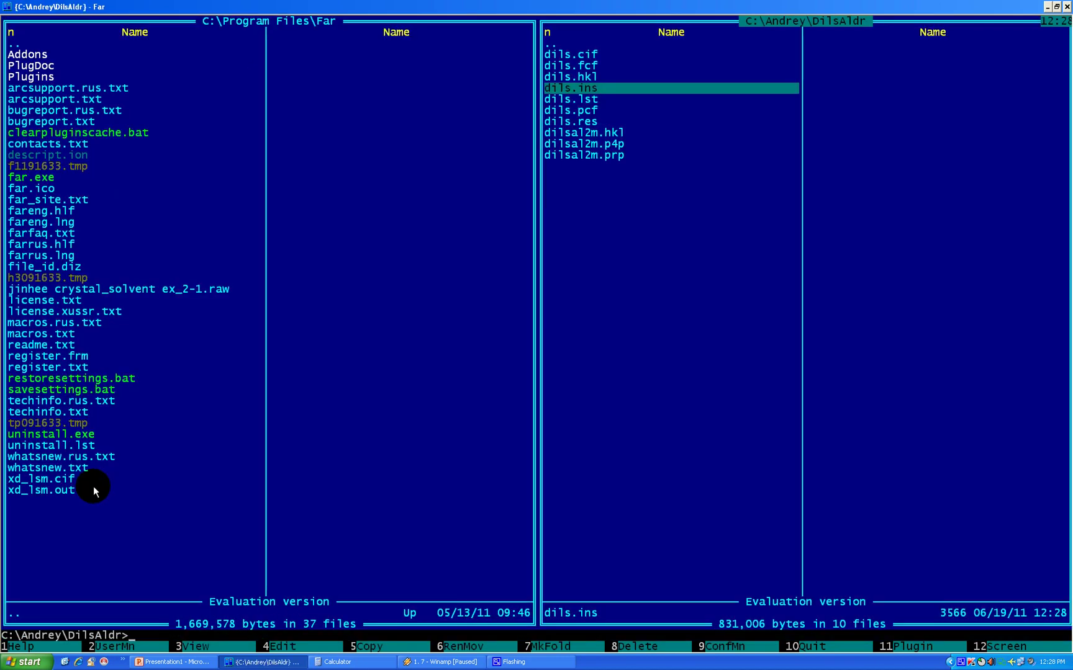
- Run "xl dils" with the four added OMIT entries and inspect the refinement output
{"action": "type", "text": "xl"}
{"action": "key", "text": "ctrl+Return"}
{"action": "key", "text": "BackSpace"}
{"action": "key", "text": "BackSpace"}
{"action": "key", "text": "BackSpace"}
{"action": "key", "text": "BackSpace"}
{"action": "key", "text": "BackSpace"}
{"action": "key", "text": "Return"}
{"action": "key", "text": "ctrl+o"}
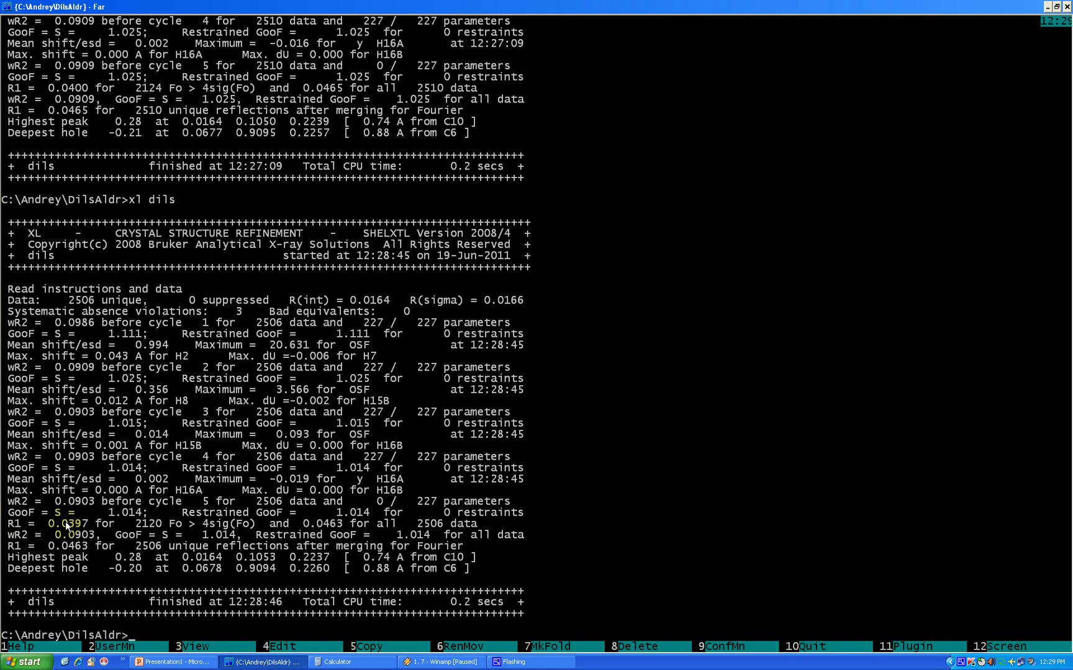
{"action": "key", "text": "ctrl"}
{"action": "key", "text": "ctrl+o"}
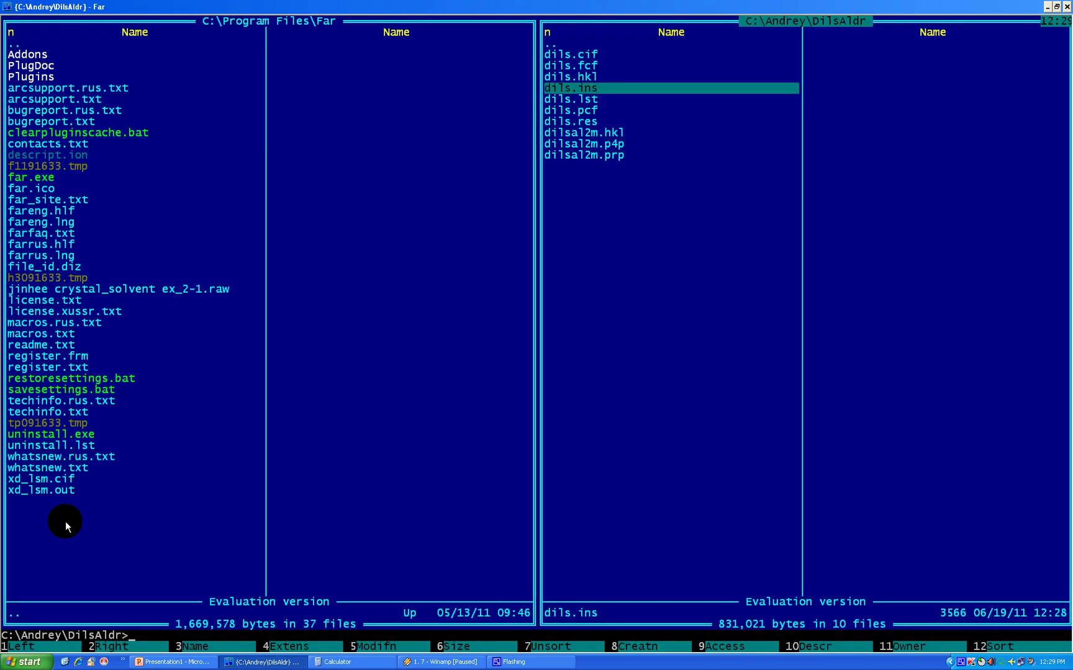
- Open dils.cif, read through to the bond angles and residual density entries at its end, and close it
{"action": "key", "text": "Up"}
{"action": "key", "text": "Up"}
{"action": "key", "text": "Up"}
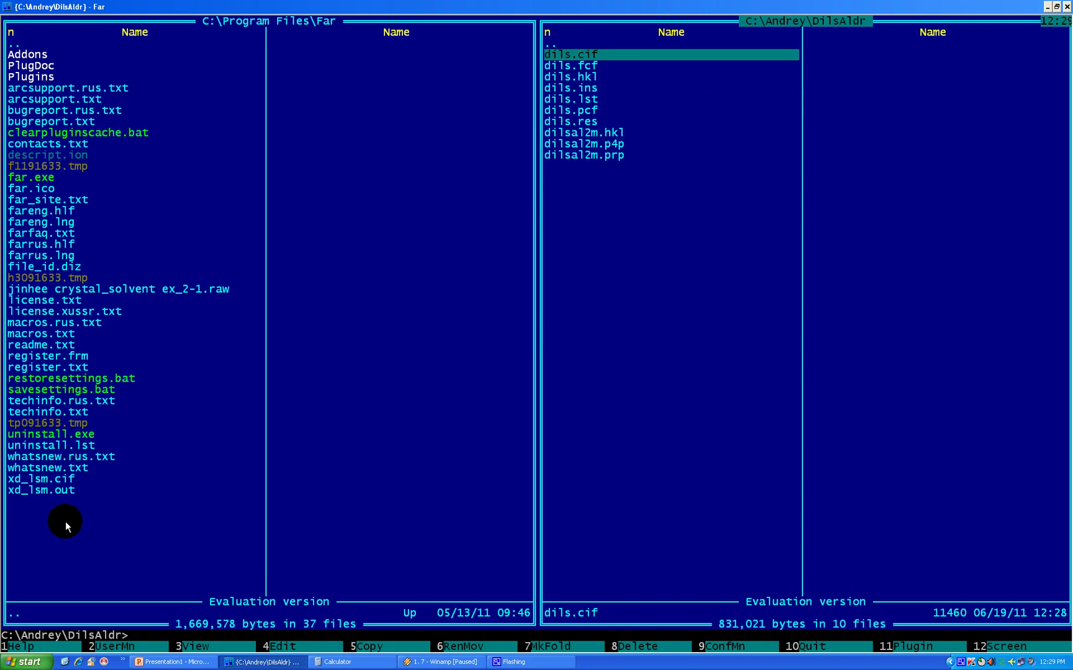
{"action": "key", "text": "F4"}
{"action": "key", "text": "Page_Down"}
{"action": "key", "text": "Page_Down"}
{"action": "key", "text": "Page_Down"}
{"action": "key", "text": "Page_Down"}
{"action": "key", "text": "Page_Down"}
{"action": "key", "text": "Page_Down"}
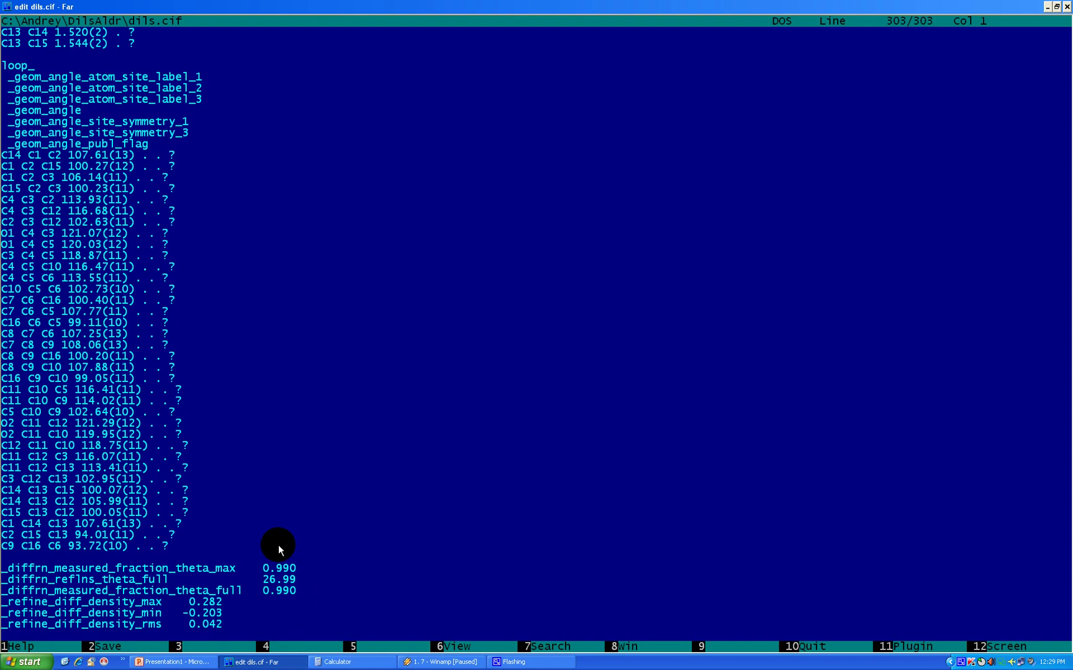
{"action": "key", "text": "Escape"}
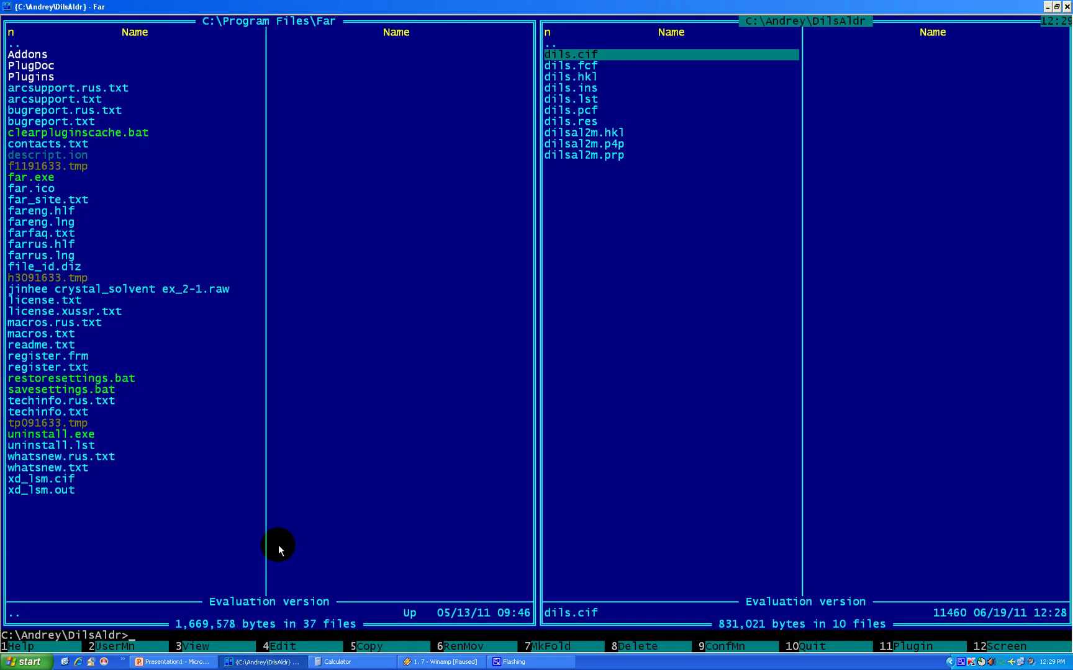
- Review the R1, wR2 and GooF values in the latest XL console output again
{"action": "key", "text": "ctrl+o"}
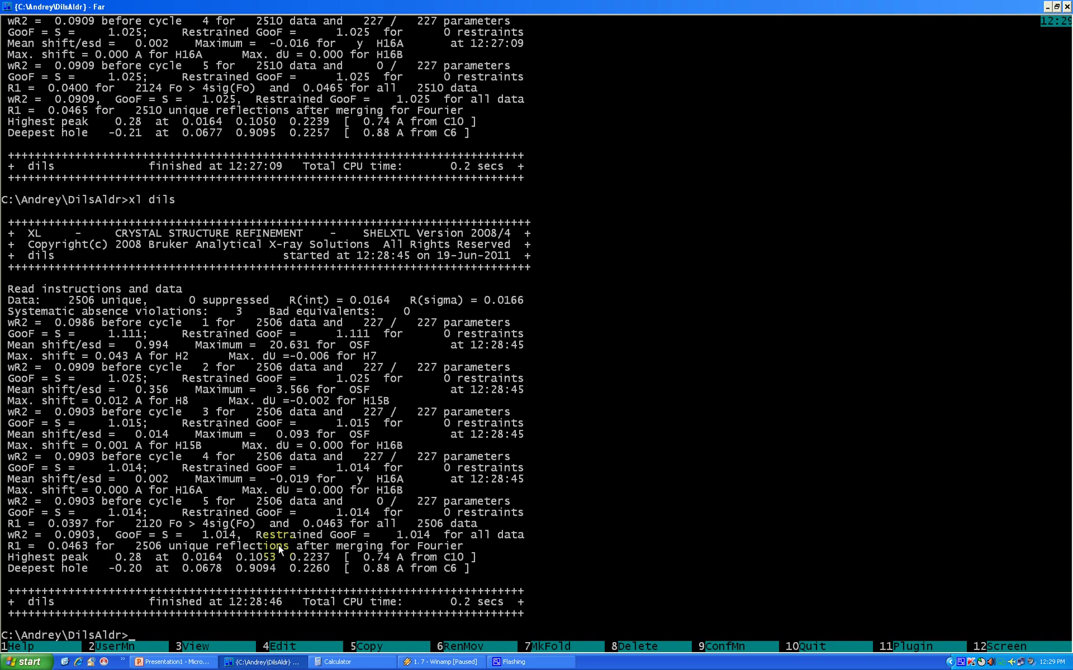
{"action": "key", "text": "ctrl+o"}
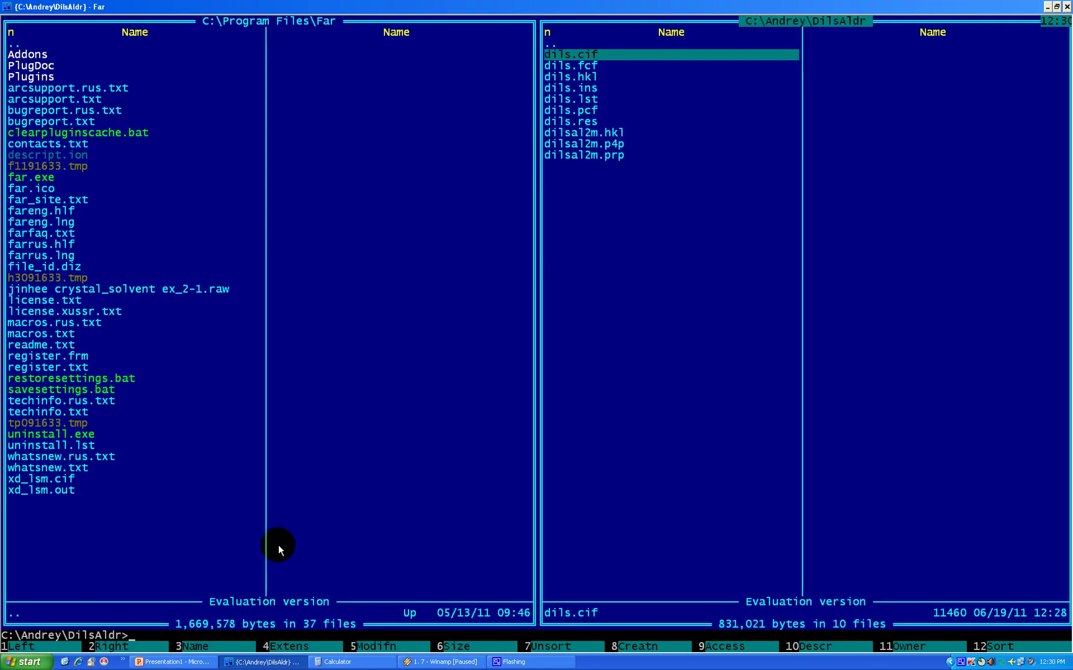
{"action": "key", "text": "ctrl+o"}
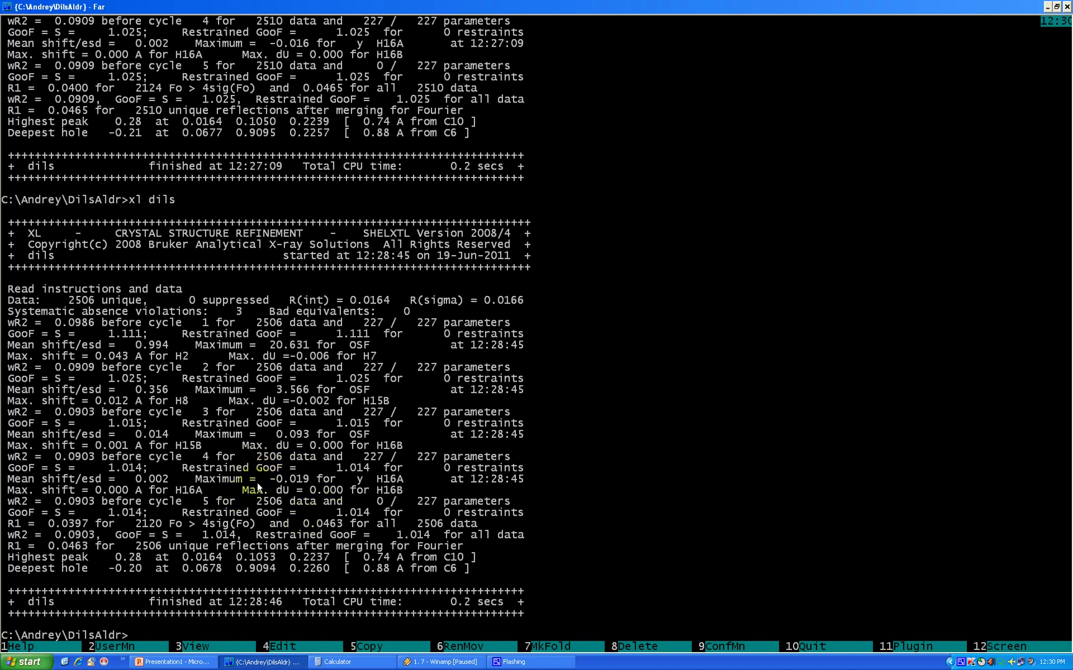
{"action": "key", "text": "ctrl"}
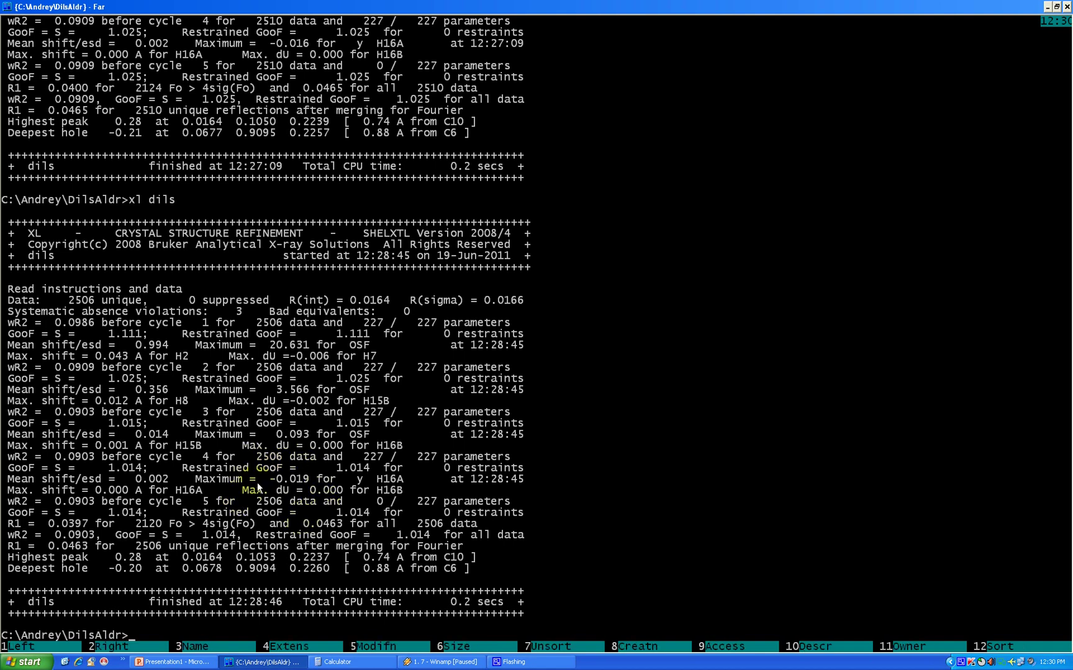
{"action": "key", "text": "ctrl+o"}
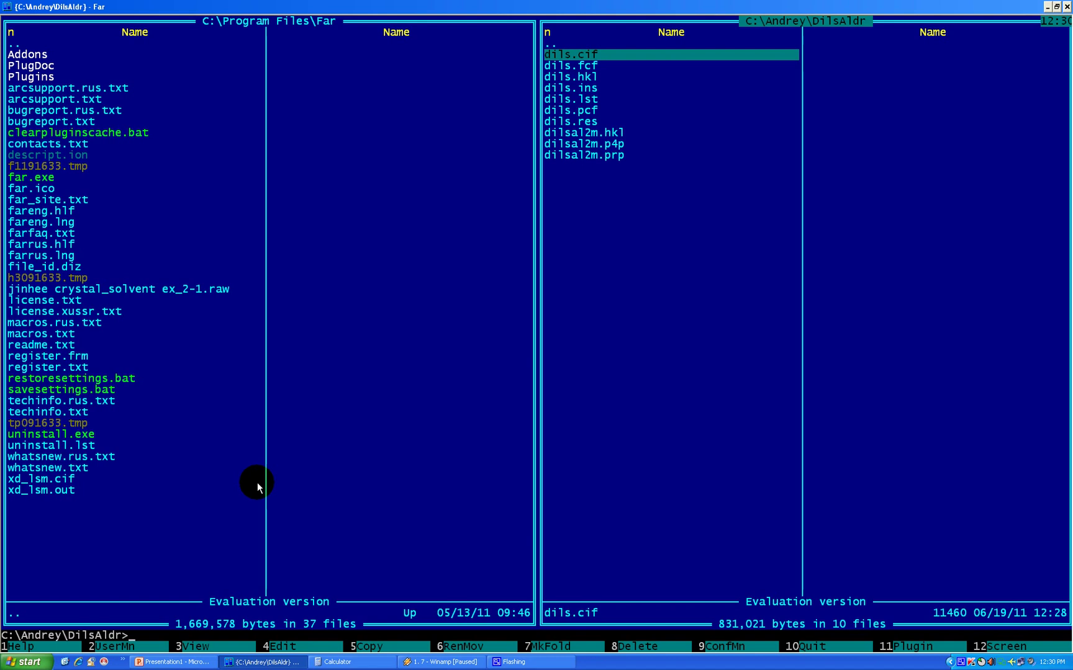
- Start the XP graphics program with "xp dils" and build the atom connectivity list with "fmol"
{"action": "key", "text": "Down"}
{"action": "key", "text": "Down"}
{"action": "key", "text": "Down"}
{"action": "key", "text": "Down"}
{"action": "key", "text": "Down"}
{"action": "key", "text": "Down"}
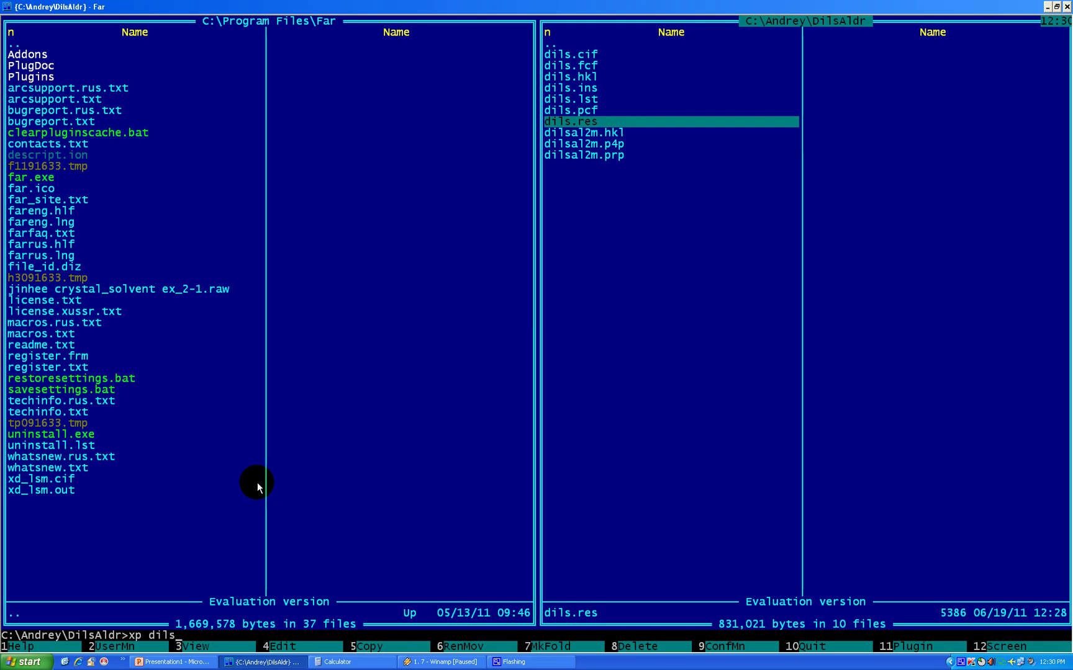
{"action": "type", "text": "fmol"}
{"action": "key", "text": "Return"}
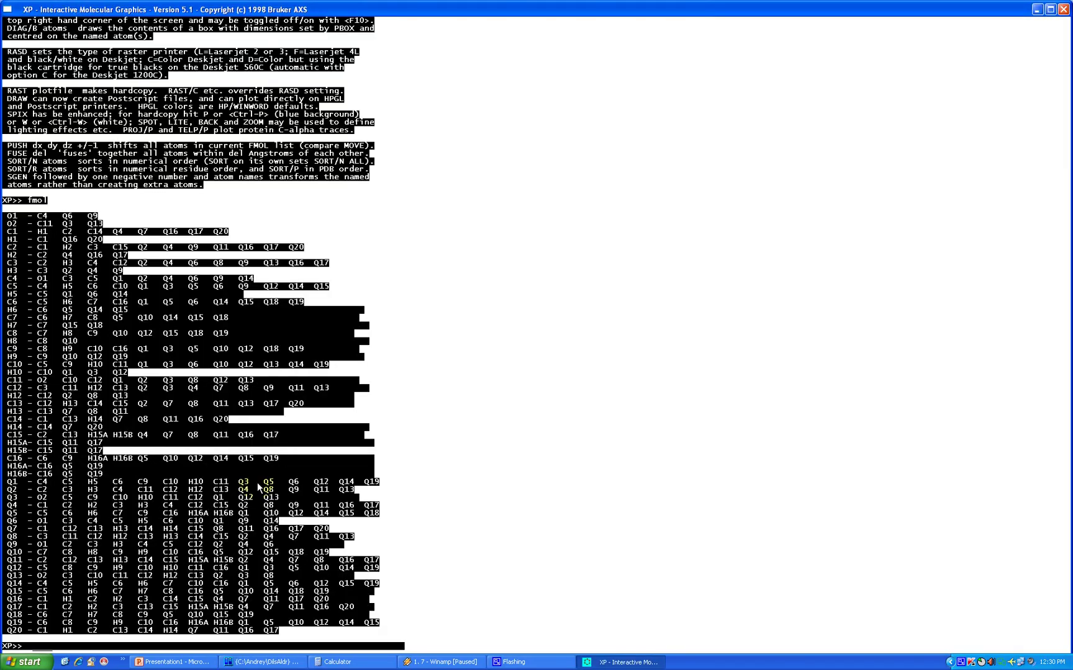
- Display the structure including its Q peaks with "proj" and return to the XP prompt
{"action": "key", "text": "Return"}
{"action": "key", "text": "Return"}
{"action": "key", "text": "Return"}
{"action": "key", "text": "Return"}
{"action": "type", "text": "proj"}
{"action": "key", "text": "Return"}
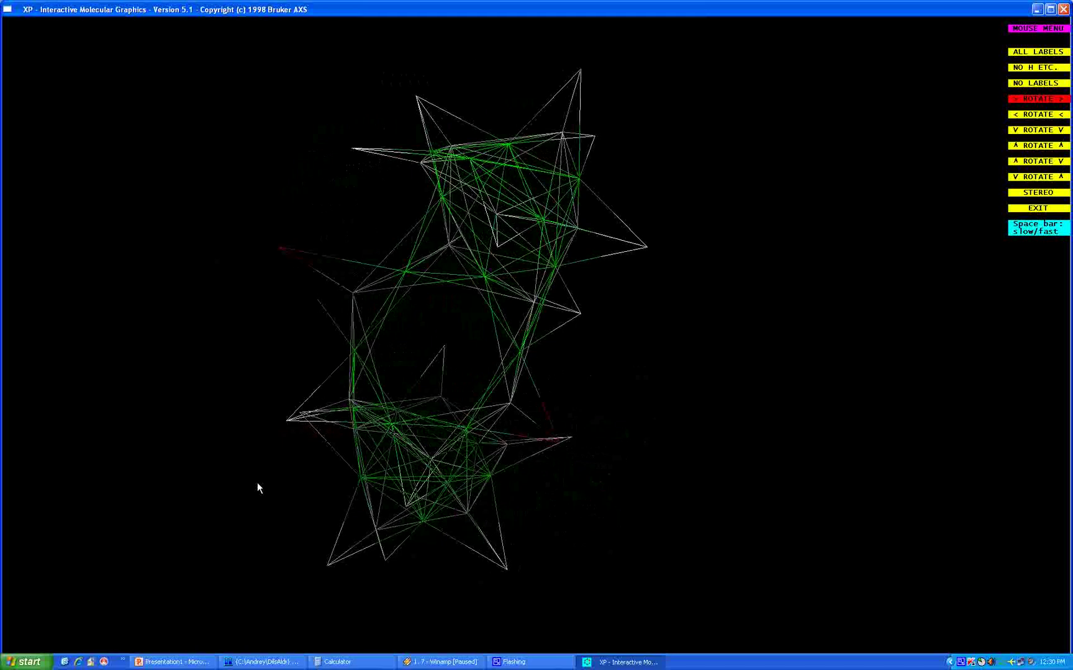
{"action": "key", "text": "Escape"}
- Remove all Q peaks with "kill $q" and check the cleaned molecule with "proj"
{"action": "type", "text": "kill $q"}
{"action": "key", "text": "Return"}
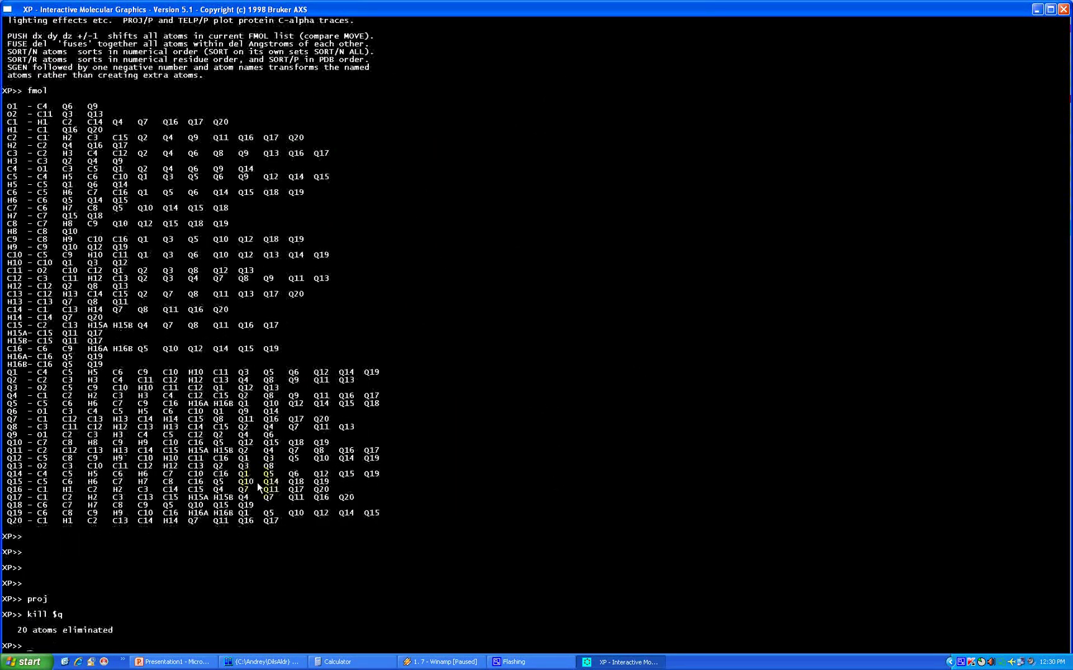
{"action": "type", "text": "proj"}
{"action": "key", "text": "Return"}
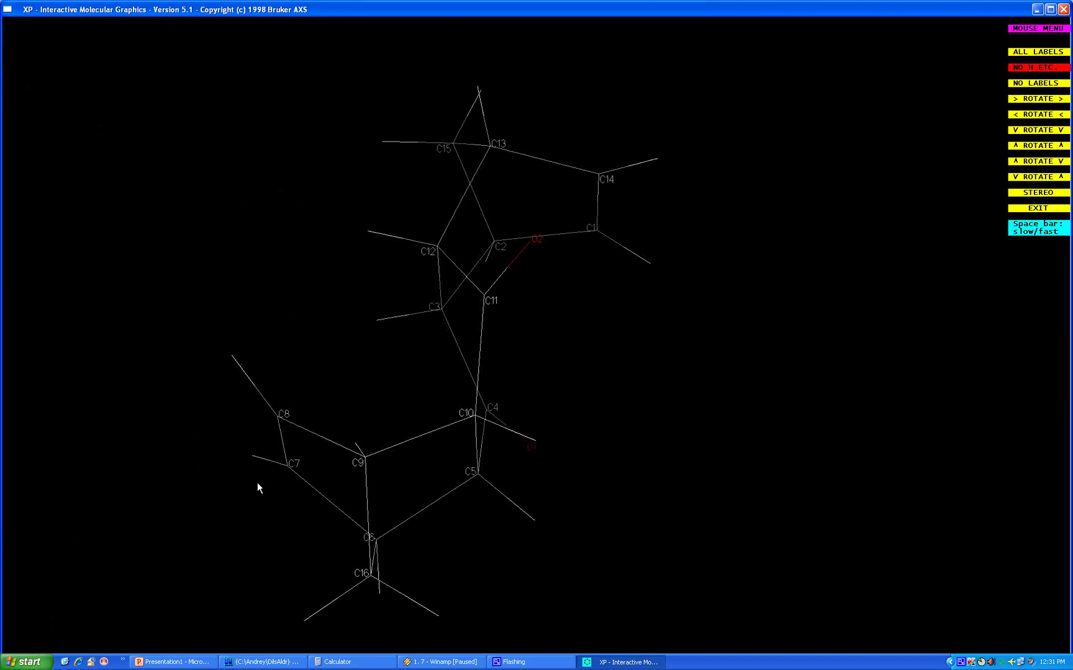
{"action": "key", "text": "Escape"}
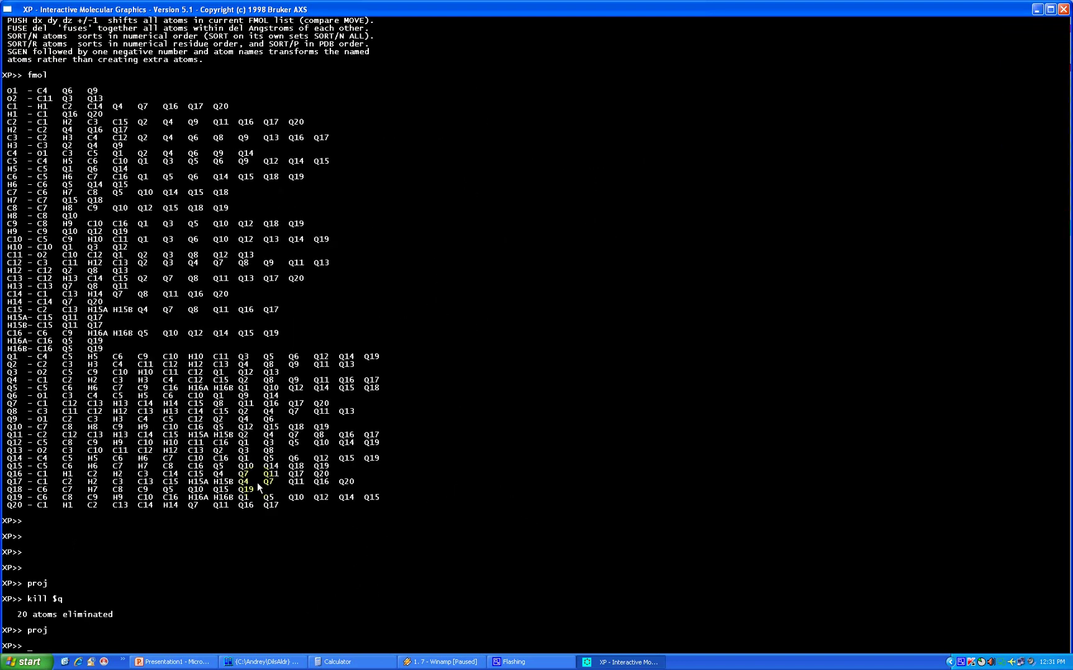
- Write the cleaned structure out with "file dils" and quit XP
{"action": "type", "text": "file dils"}
{"action": "key", "text": "Return"}
{"action": "key", "text": "Return"}
{"action": "type", "text": "quit"}
{"action": "key", "text": "Return"}
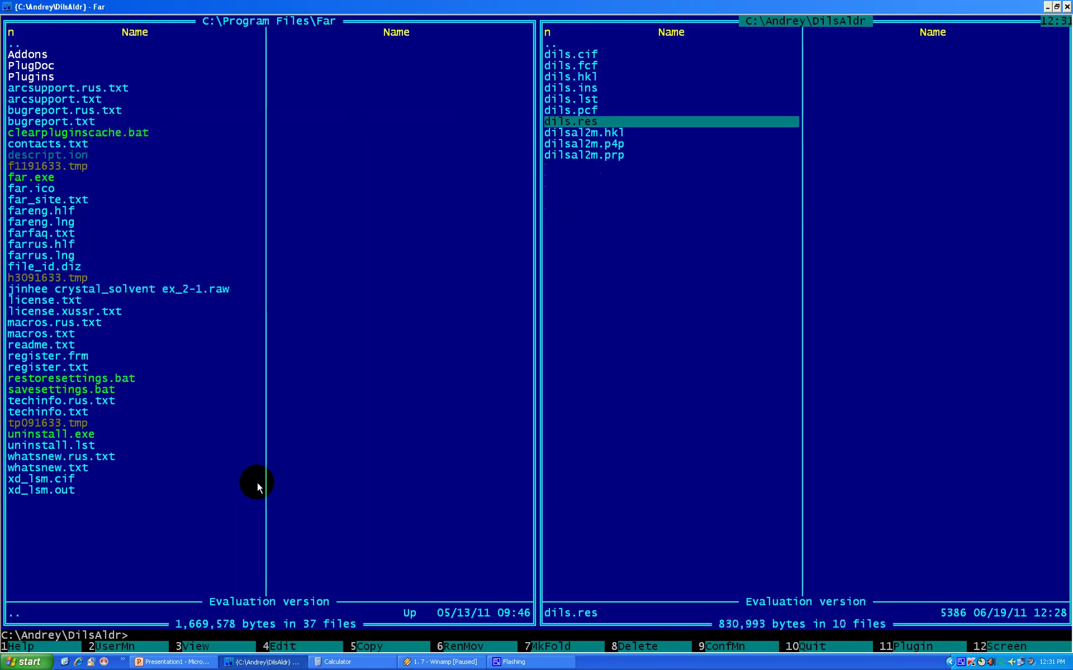
- Run "xl dils" on the instruction file written by XP and inspect the shifts and R values in the output
{"action": "key", "text": "Up"}
{"action": "key", "text": "Up"}
{"action": "key", "text": "Up"}
{"action": "type", "text": "xl"}
{"action": "key", "text": "ctrl+Return"}
{"action": "key", "text": "BackSpace"}
{"action": "key", "text": "BackSpace"}
{"action": "key", "text": "BackSpace"}
{"action": "key", "text": "BackSpace"}
{"action": "key", "text": "Return"}
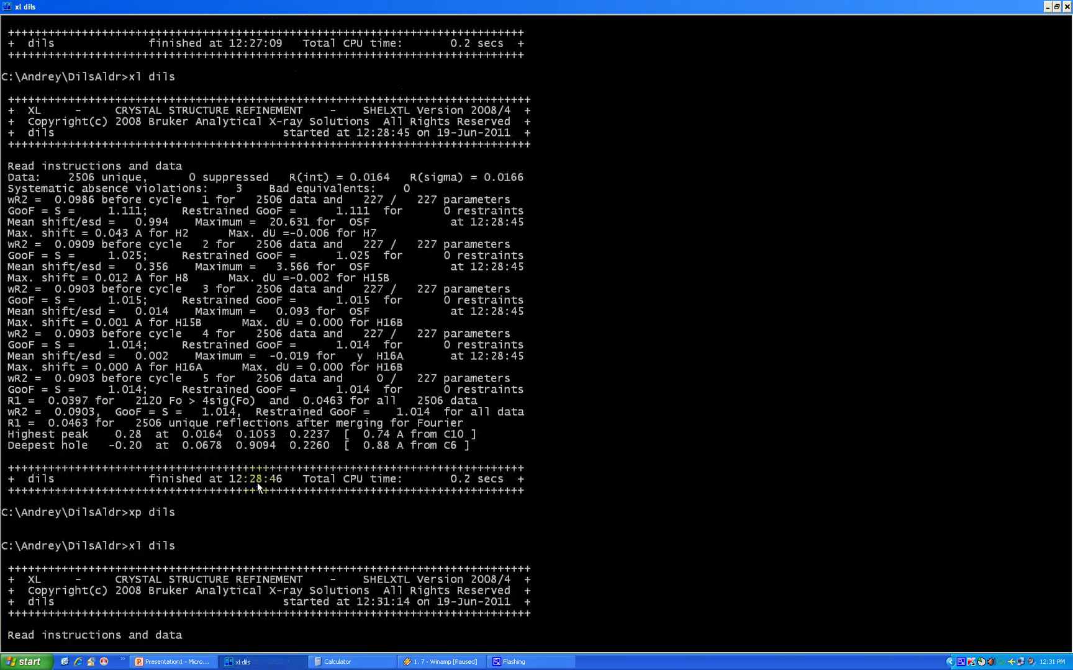
{"action": "key", "text": "ctrl+o"}
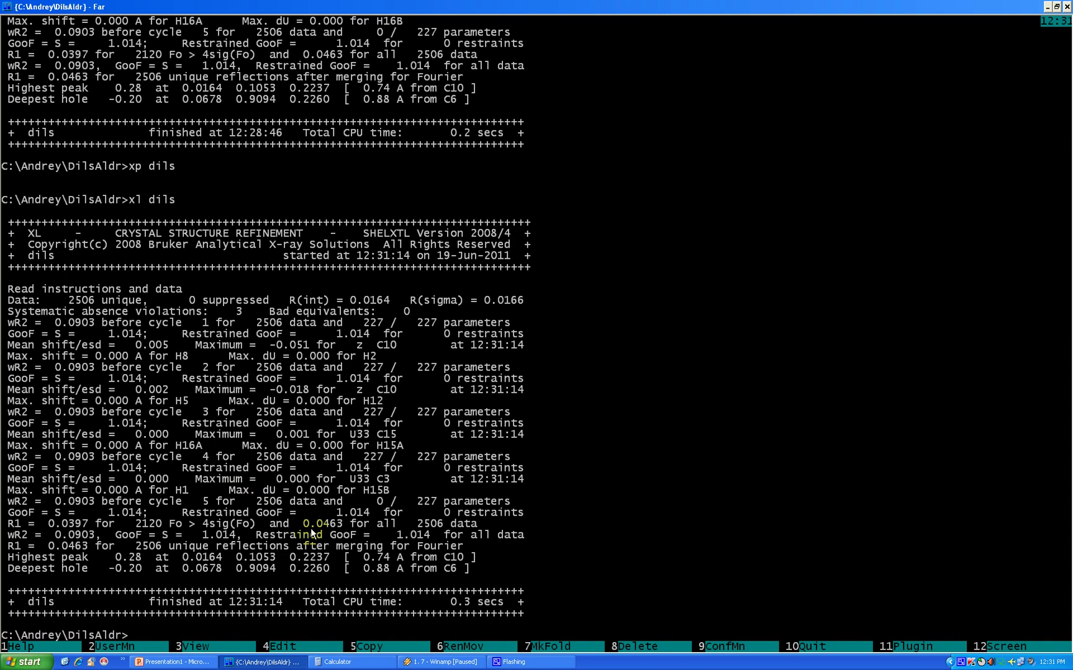
{"action": "key", "text": "ctrl+o"}
- Open dils.res to check its OMIT, WGHT and atom lines, and close it
{"action": "key", "text": "Down"}
{"action": "key", "text": "Down"}
{"action": "key", "text": "Down"}
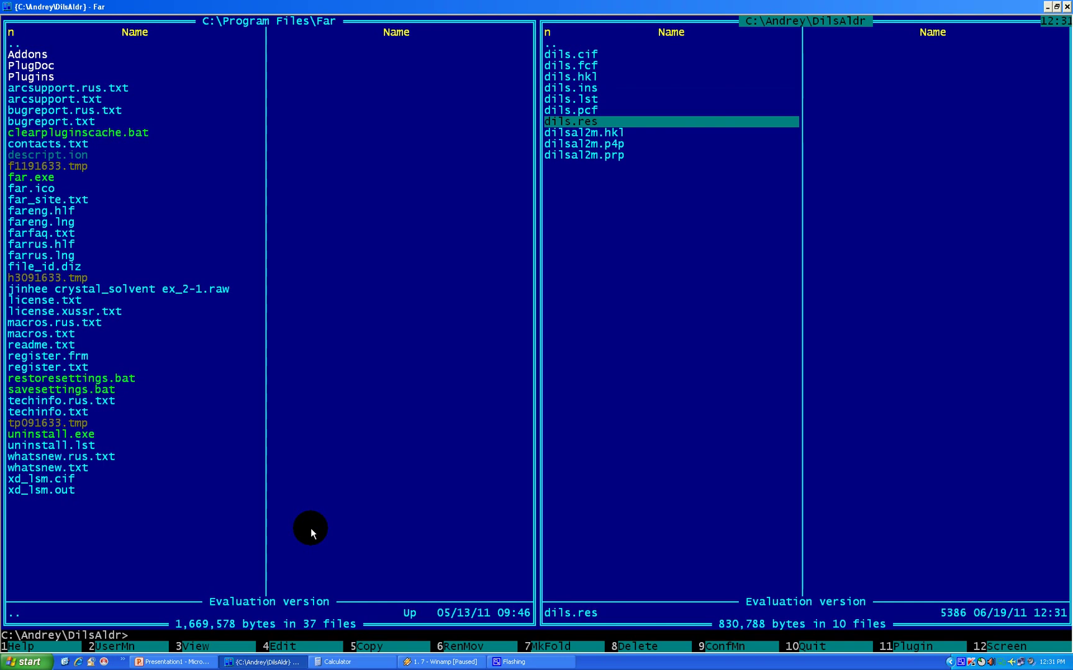
{"action": "key", "text": "F4"}
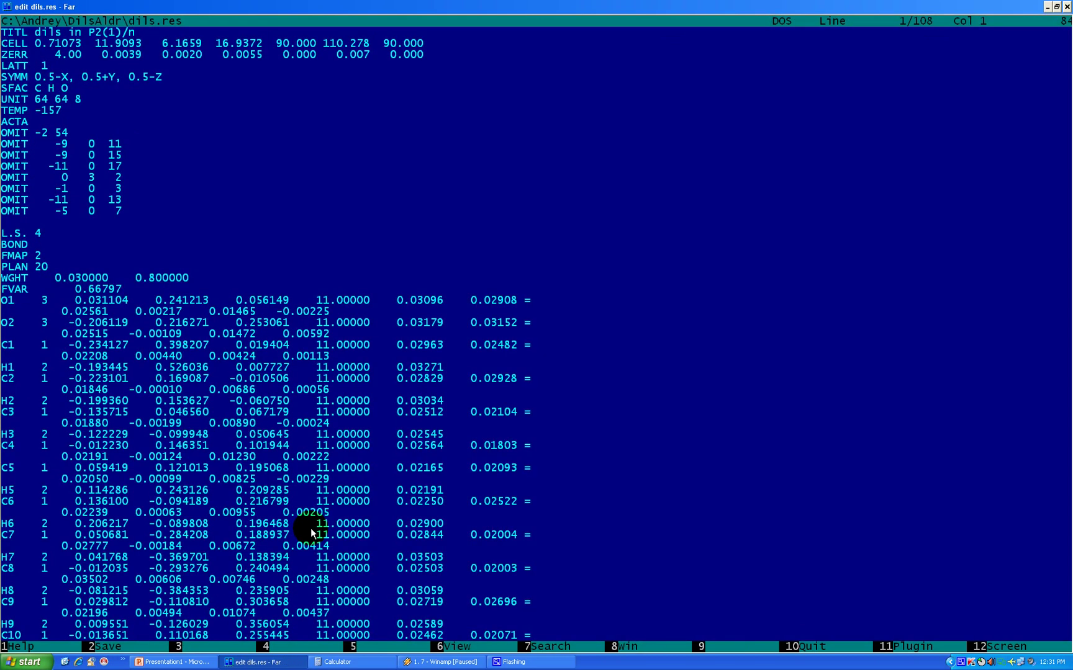
{"action": "key", "text": "Escape"}
- Open dils.ins and look through it from end to start to check its instructions and atom list
{"action": "key", "text": "Up"}
{"action": "key", "text": "Up"}
{"action": "key", "text": "Up"}
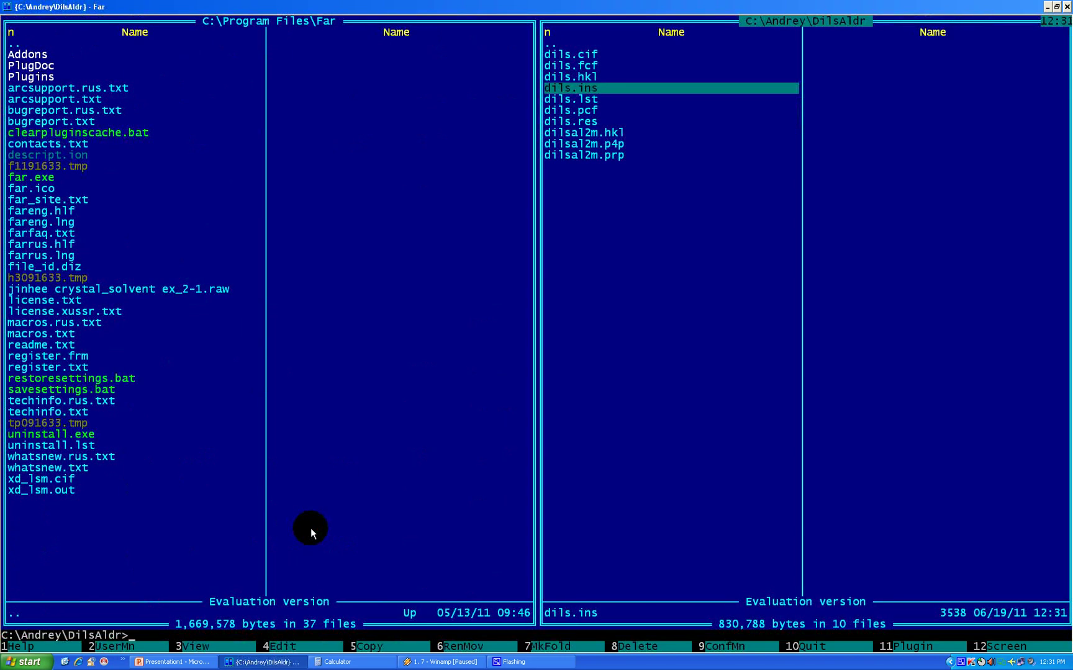
{"action": "key", "text": "F4"}
{"action": "key", "text": "ctrl+End"}
{"action": "key", "text": "ctrl+Home"}
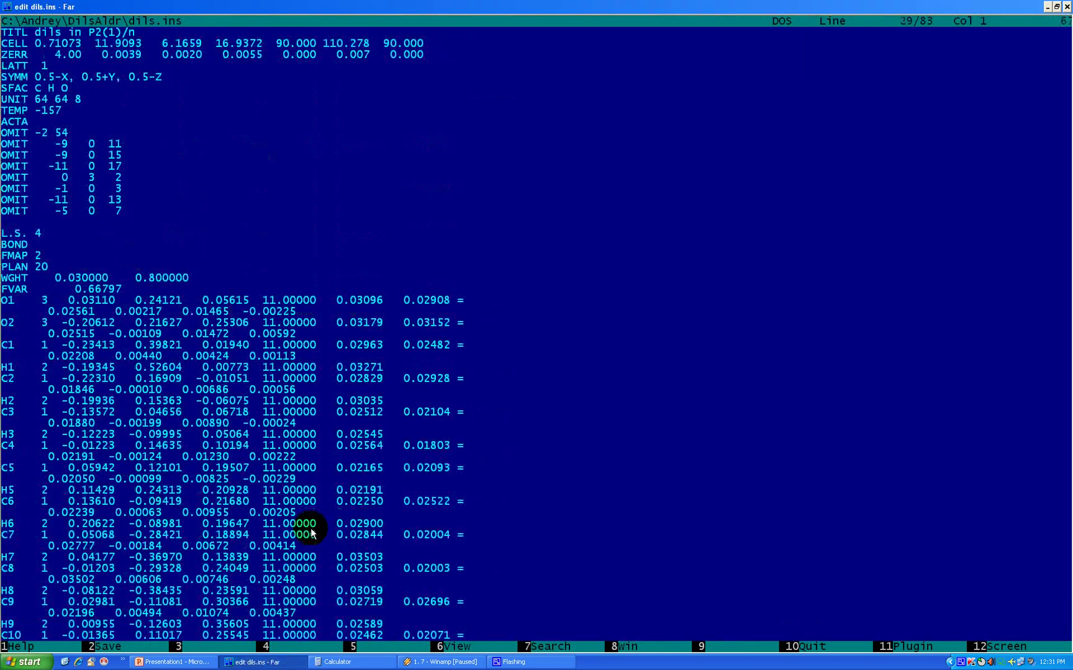
- Close dils.ins and copy dils.res to *.ins, overwriting the existing dils.ins
{"action": "key", "text": "Escape"}
{"action": "key", "text": "Down"}
{"action": "key", "text": "Down"}
{"action": "key", "text": "Down"}
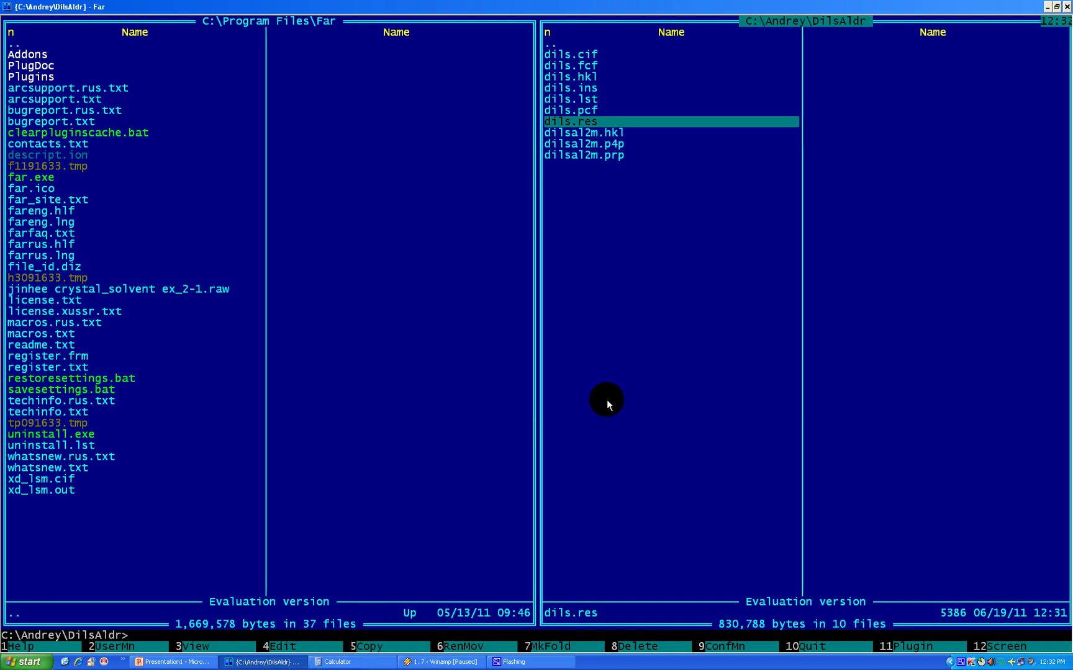
{"action": "key", "text": "F5"}
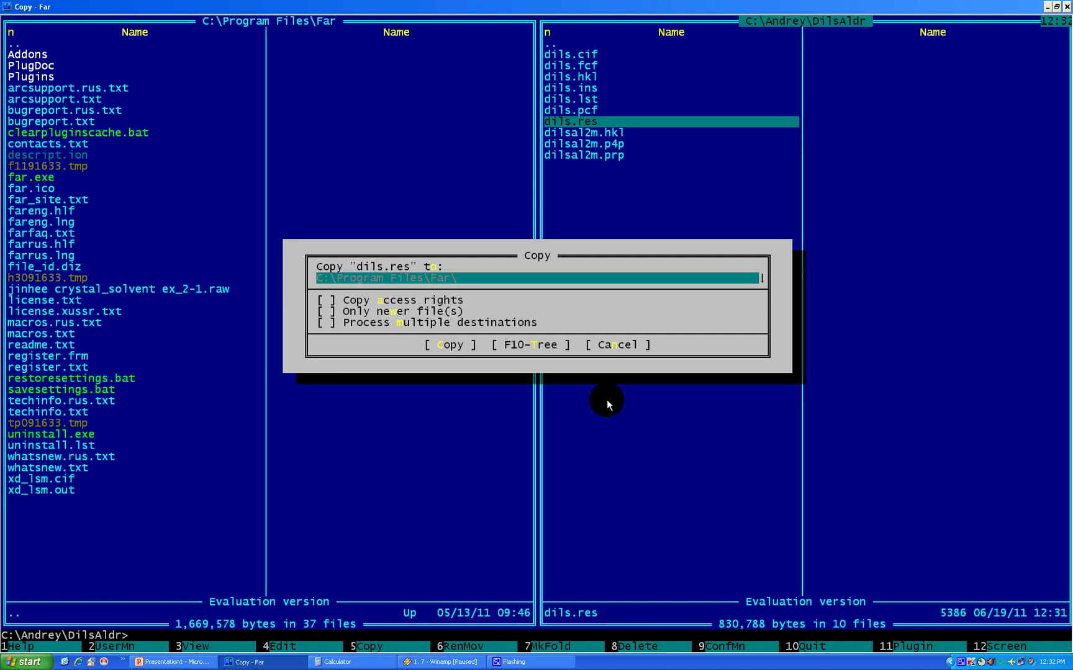
{"action": "type", "text": "*.ins"}
{"action": "key", "text": "Return"}
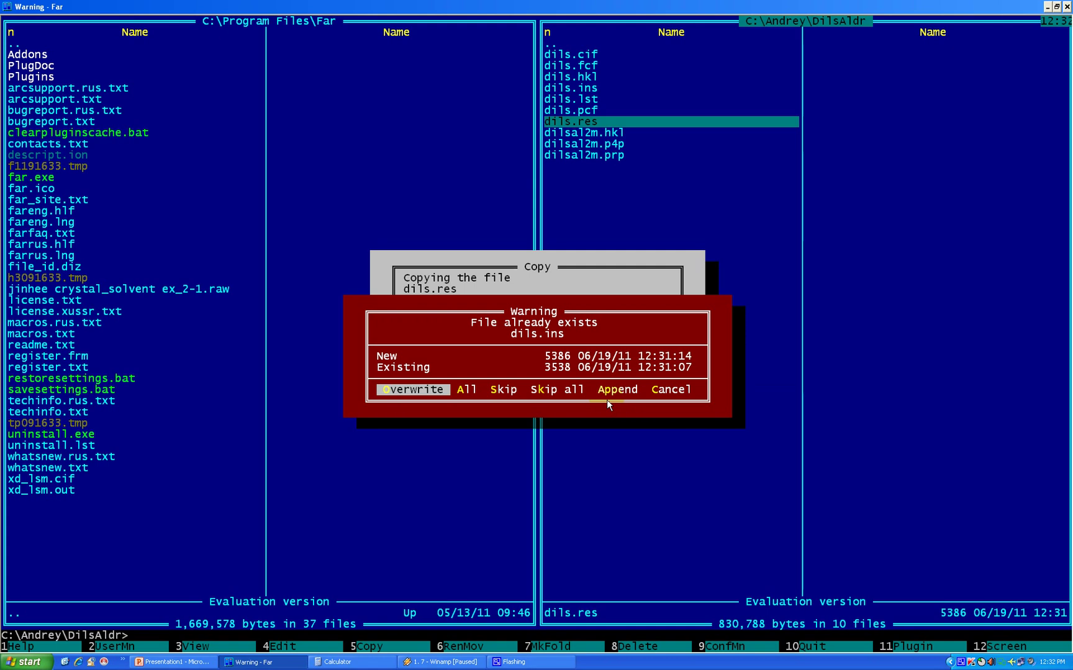
{"action": "key", "text": "Return"}
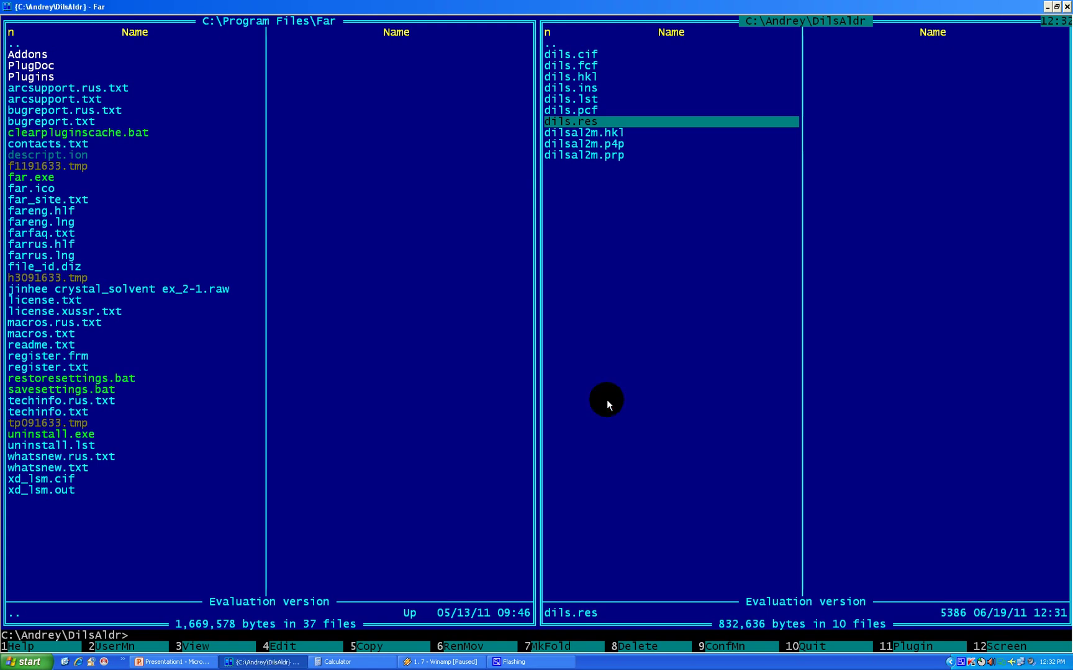
- Open dils.ins for editing and insert the line "SIZE 0.5 0.3 0.2" between the TEMP and ACTA instructions
{"action": "key", "text": "Up"}
{"action": "key", "text": "Up"}
{"action": "key", "text": "Up"}
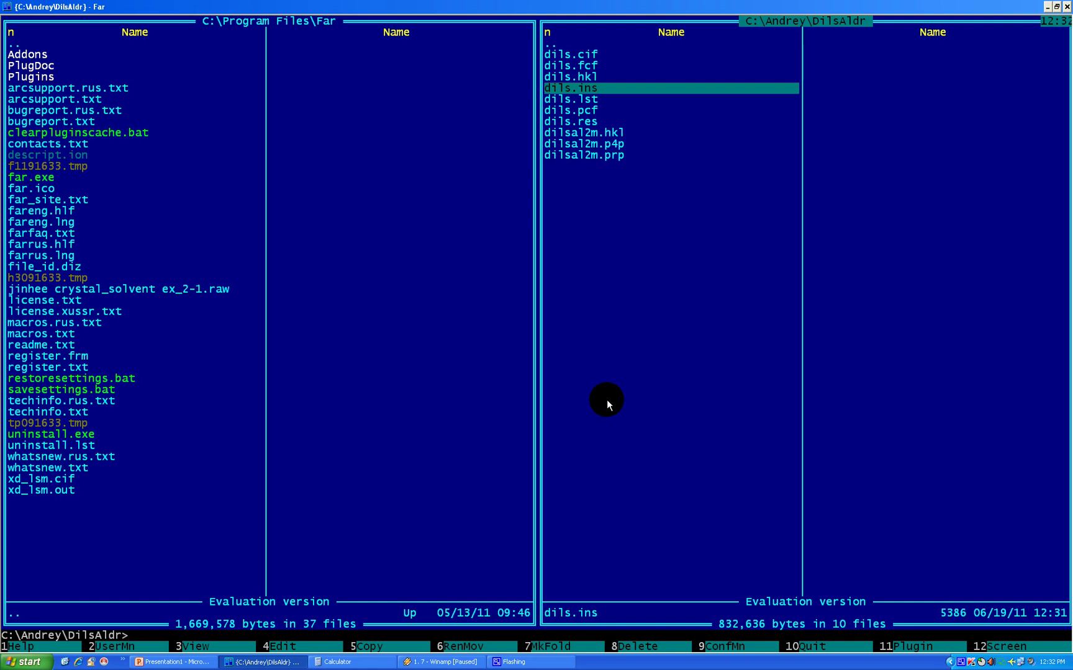
{"action": "key", "text": "F4"}
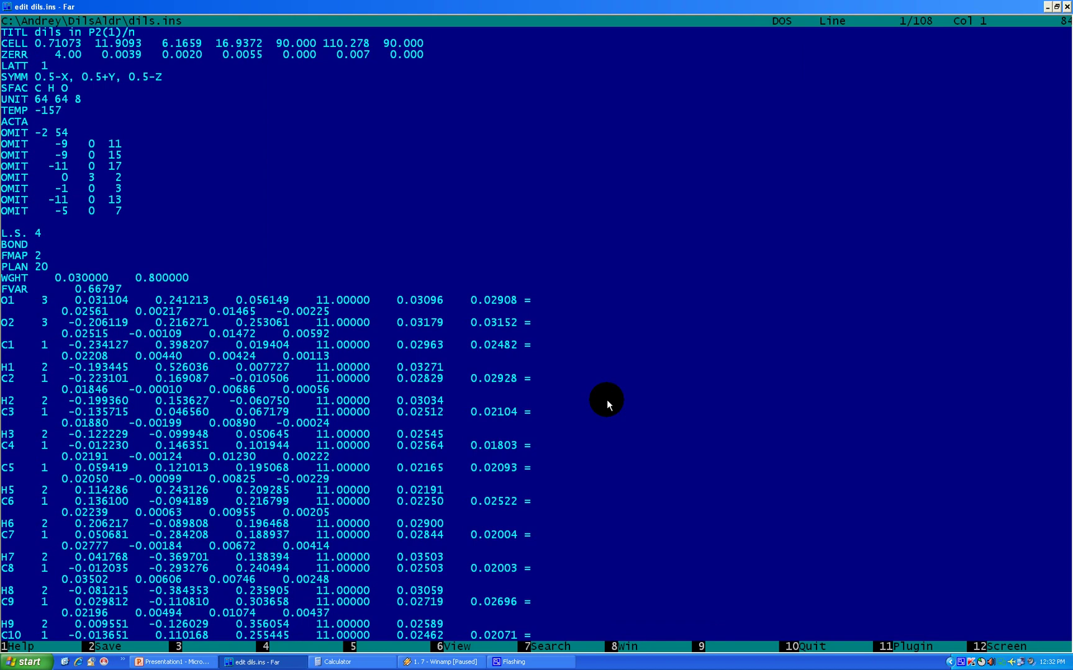
{"action": "key", "text": "Down"}
{"action": "key", "text": "Return"}
{"action": "key", "text": "Up"}
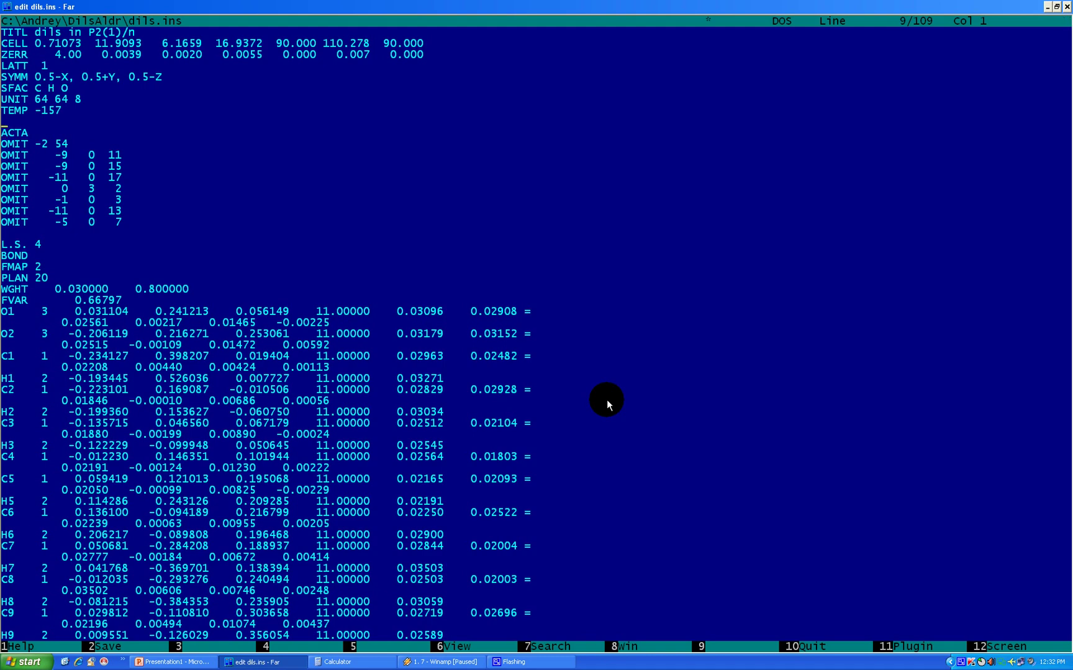
{"action": "type", "text": "SIZE"}
{"action": "type", "text": "0.5 0.3 0.2"}
- Add the instruction "BOND $H" on the blank line between the last OMIT and L.S. 4
{"action": "key", "text": "Down"}
{"action": "key", "text": "Up"}
{"action": "key", "text": "Up"}
{"action": "key", "text": "Left"}
{"action": "key", "text": "Home"}
{"action": "type", "text": "BIO"}
{"action": "key", "text": "BackSpace"}
{"action": "key", "text": "BackSpace"}
{"action": "type", "text": "OND "}
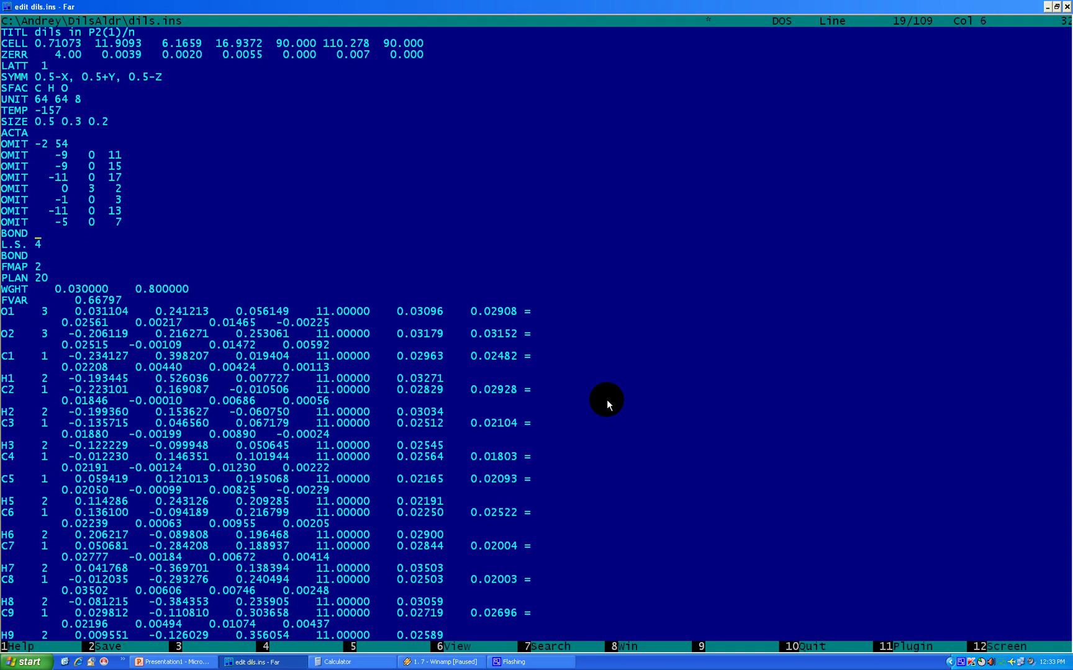
{"action": "type", "text": "$H"}
{"action": "key", "text": "Return"}
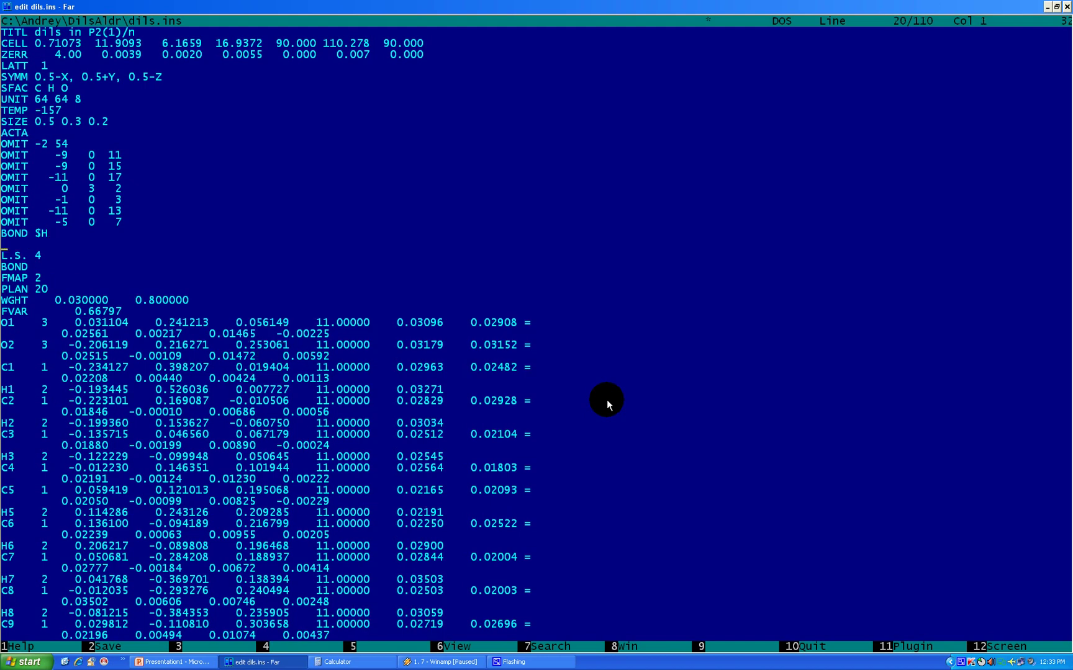
- Add a CONF instruction below BOND $H, and save and close dils.ins
{"action": "type", "text": "CO"}
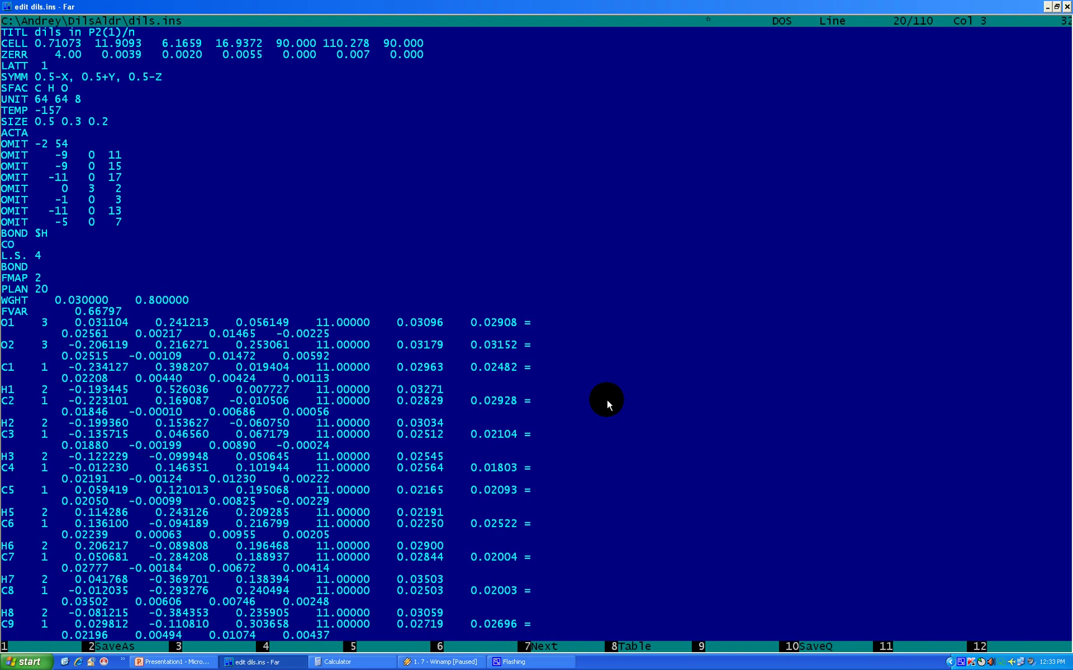
{"action": "type", "text": "NF"}
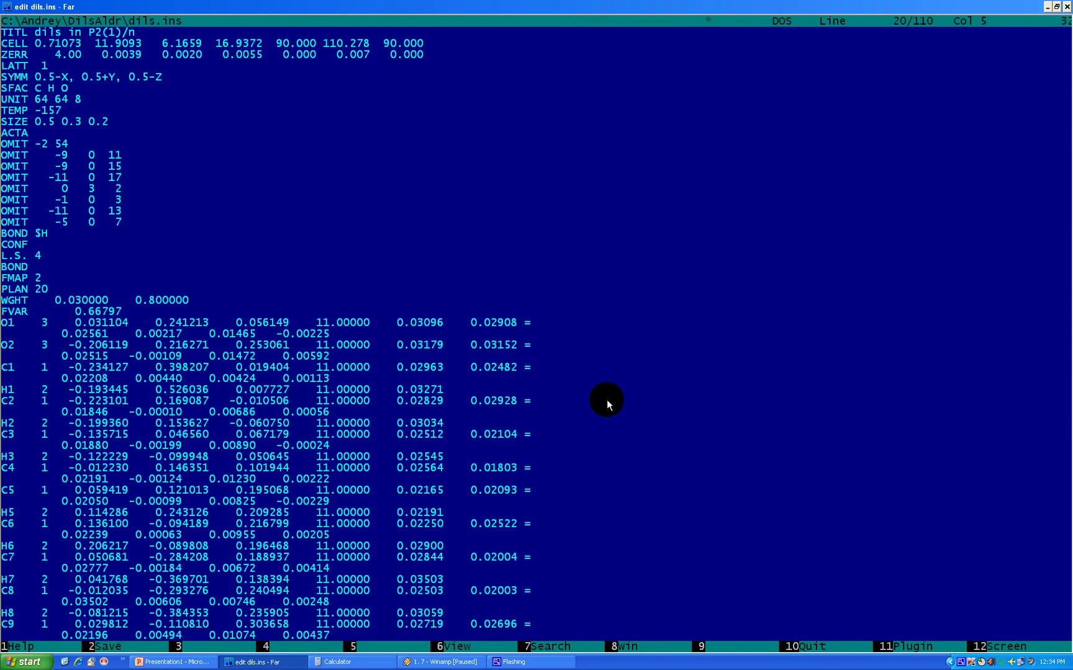
{"action": "key", "text": "Escape"}
{"action": "key", "text": "Return"}
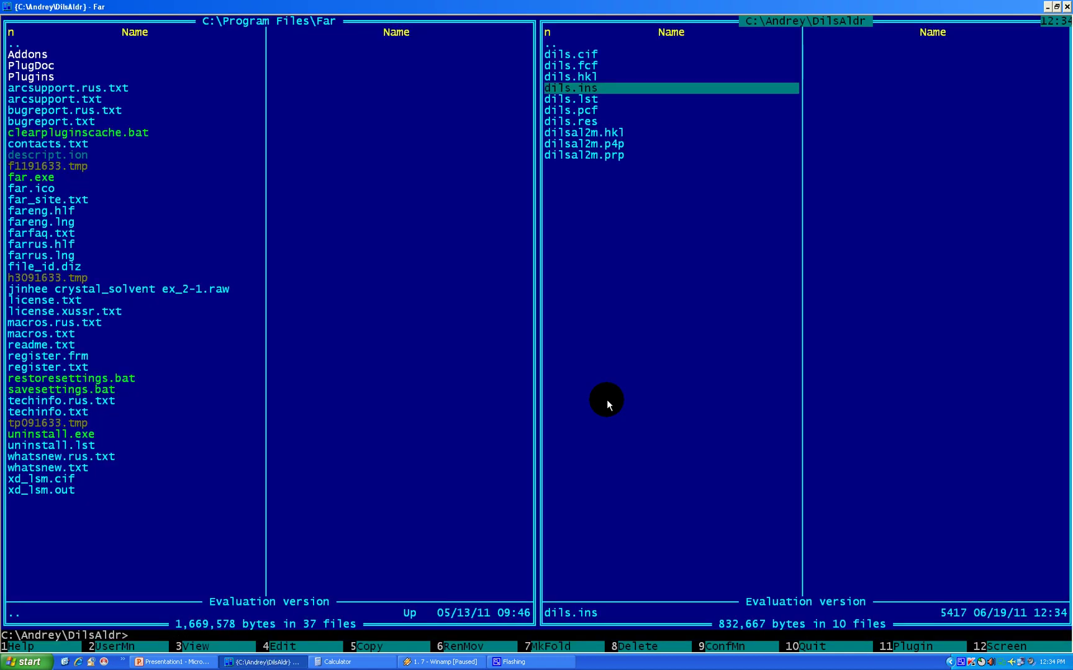
- Run "xl dils" and inspect the shifts and R values in the refinement output
{"action": "type", "text": "xl dils"}
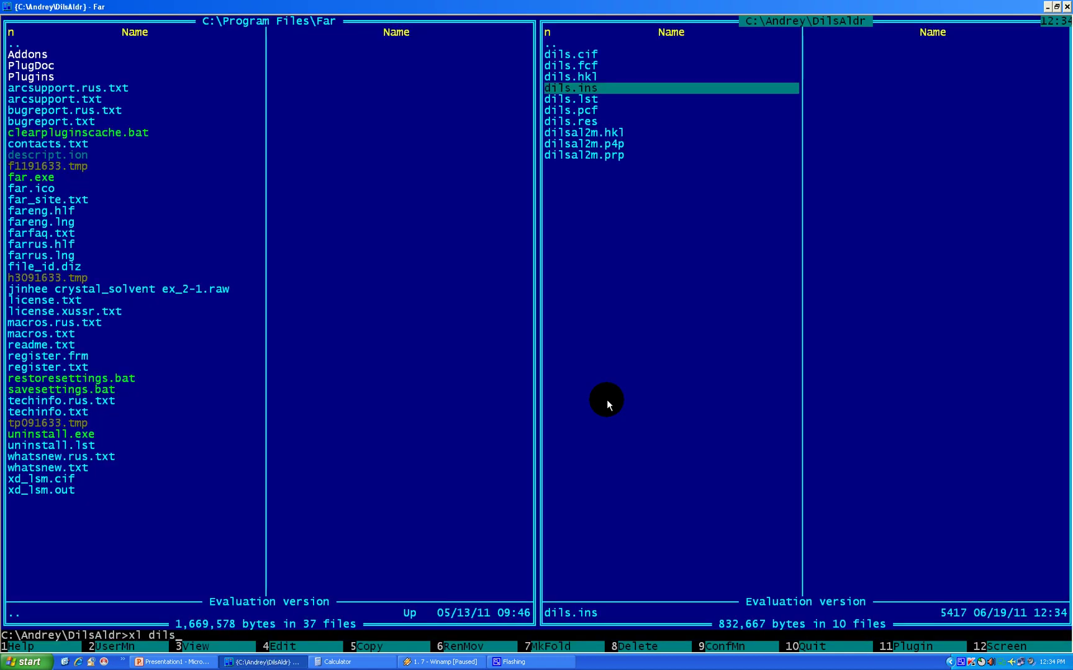
{"action": "key", "text": "Return"}
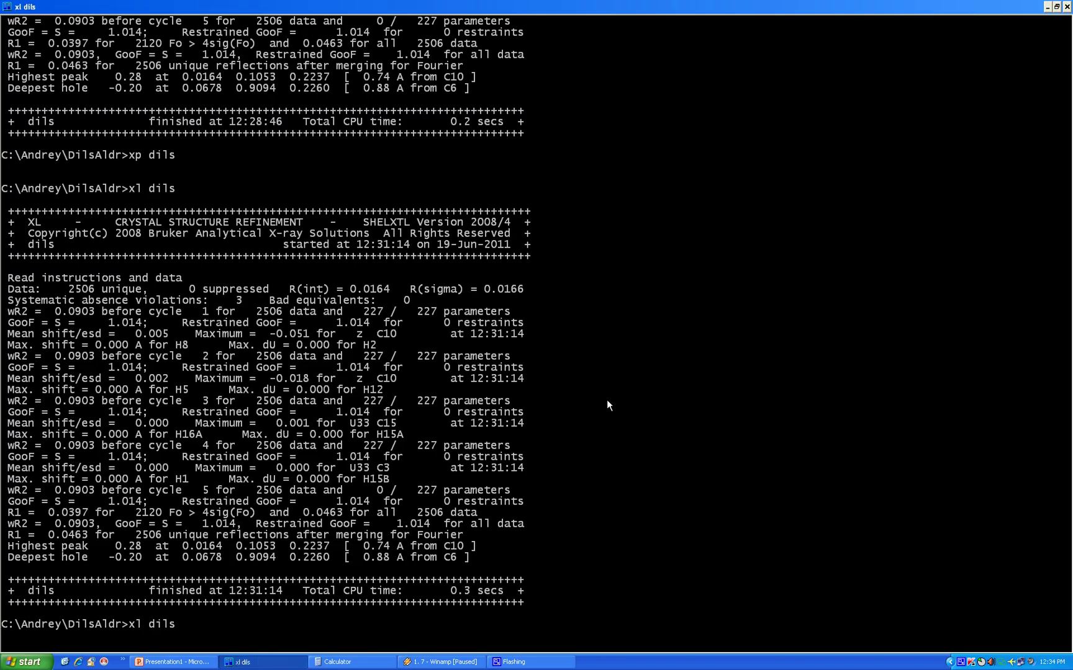
{"action": "key", "text": "ctrl+o"}
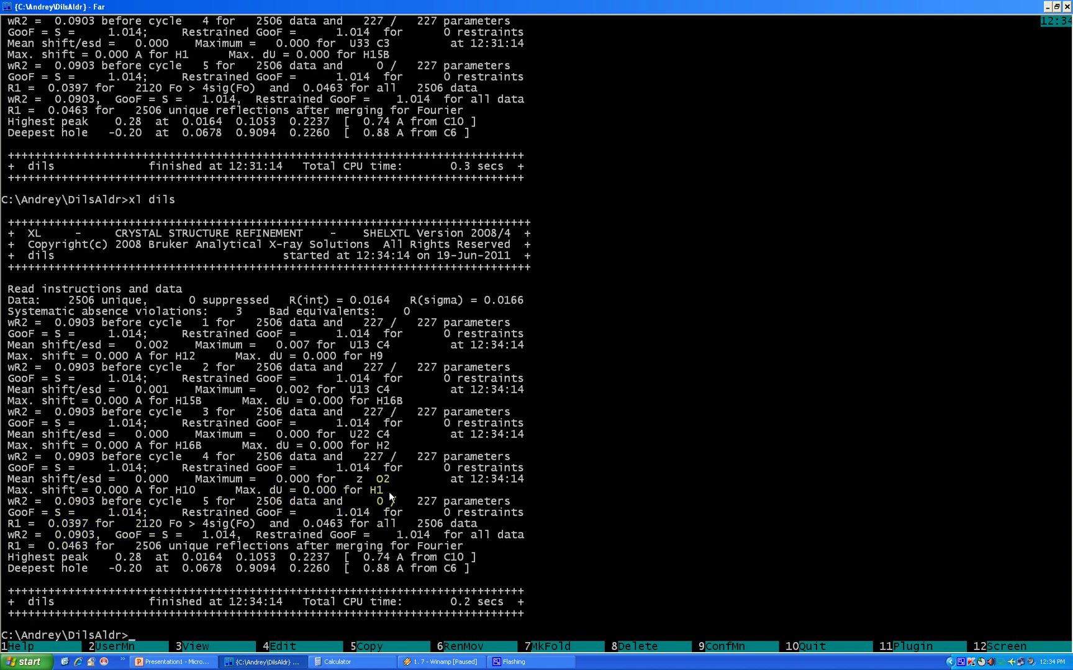
{"action": "key", "text": "ctrl"}
{"action": "key", "text": "ctrl+o"}
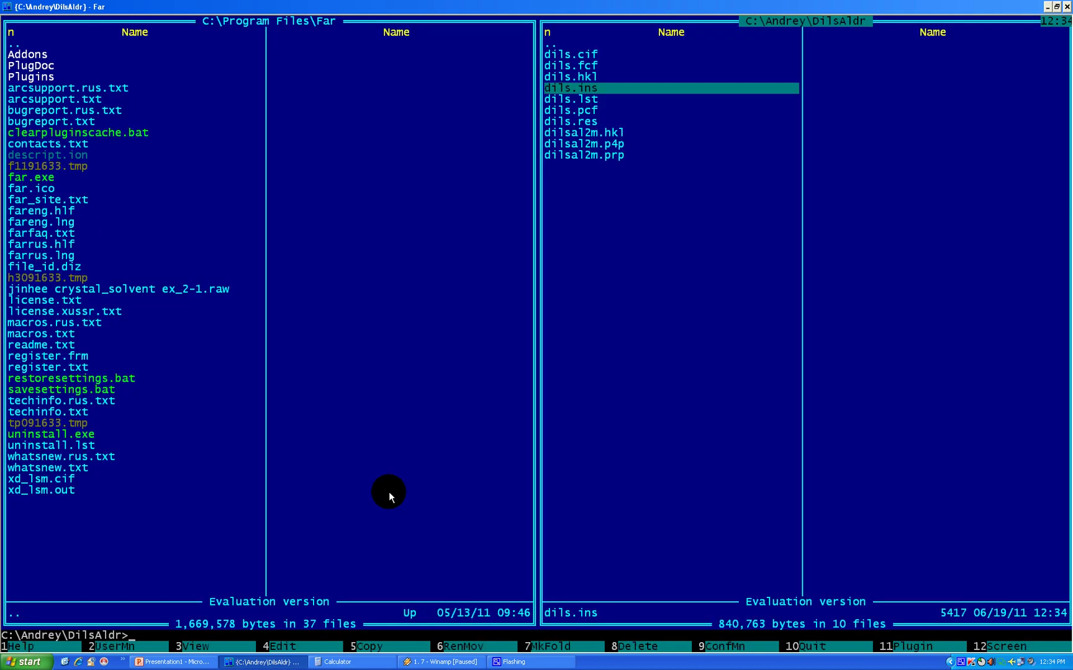
- Open dils.cif, look through its torsion, angle and bond tables up to the cell data, and close it
{"action": "key", "text": "Up"}
{"action": "key", "text": "Up"}
{"action": "key", "text": "Up"}
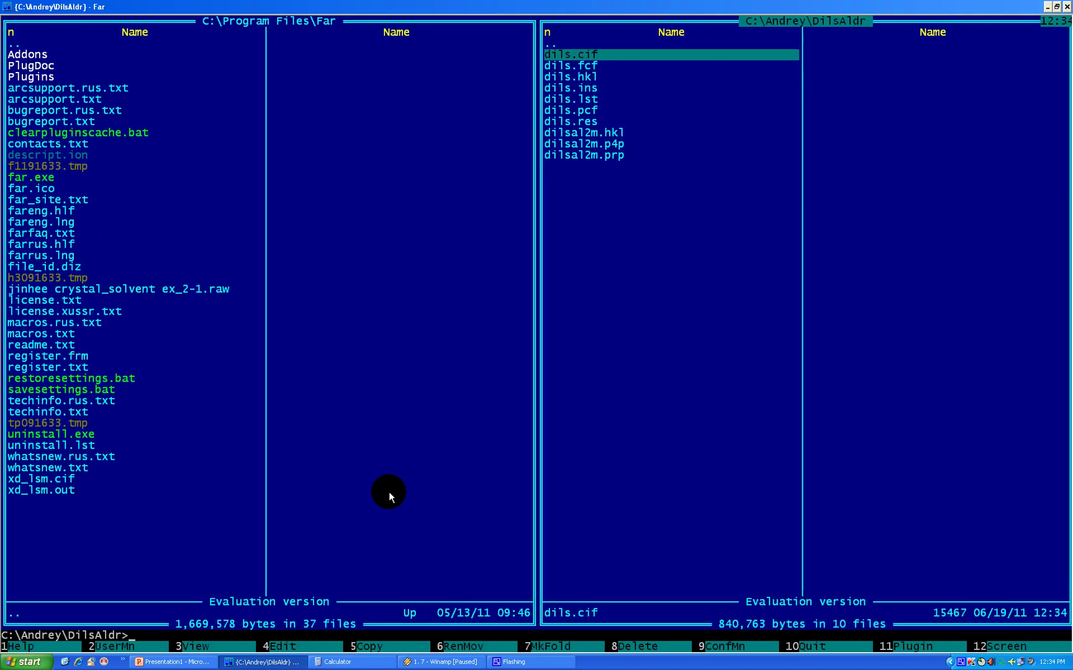
{"action": "key", "text": "F4"}
{"action": "key", "text": "Page_Down"}
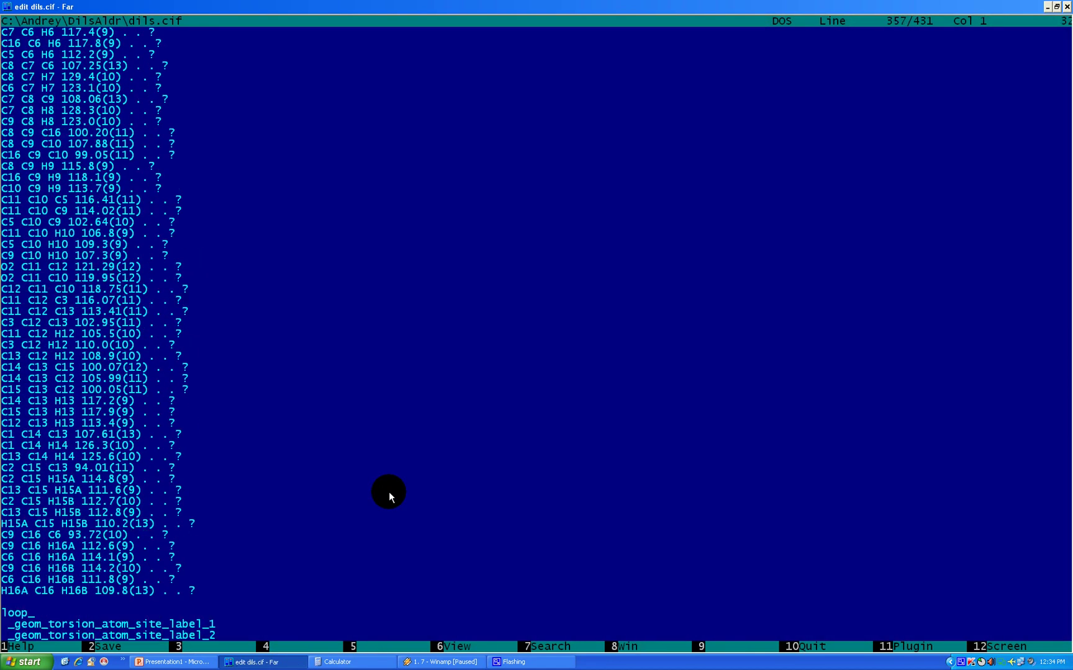
{"action": "key", "text": "Page_Down"}
{"action": "key", "text": "Page_Down"}
{"action": "key", "text": "Page_Up"}
{"action": "key", "text": "Page_Up"}
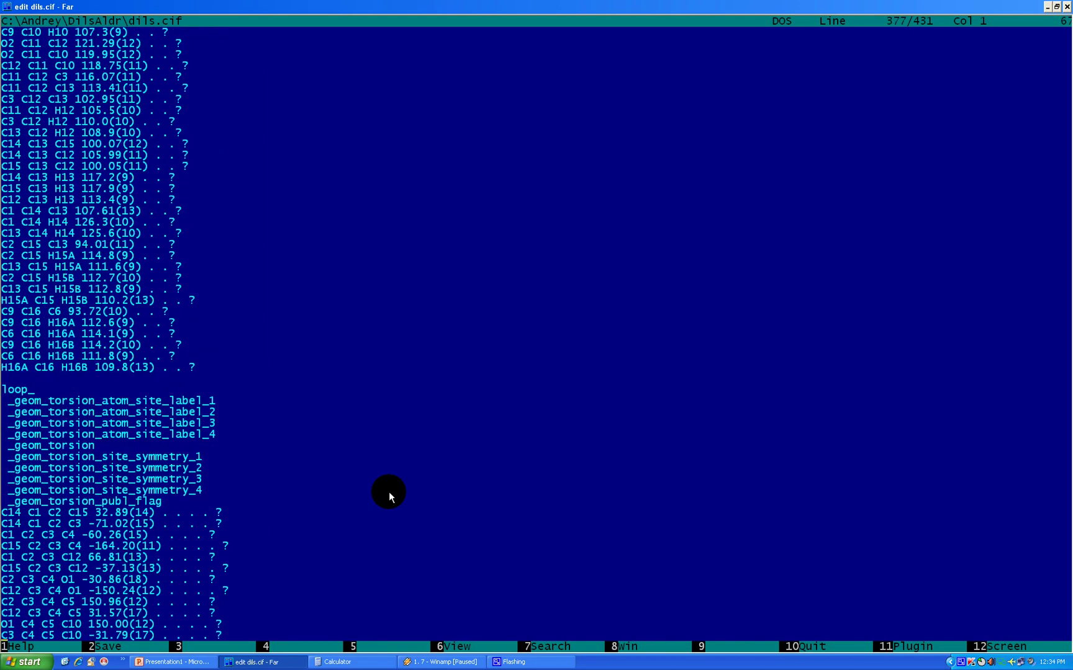
{"action": "key", "text": "Page_Up"}
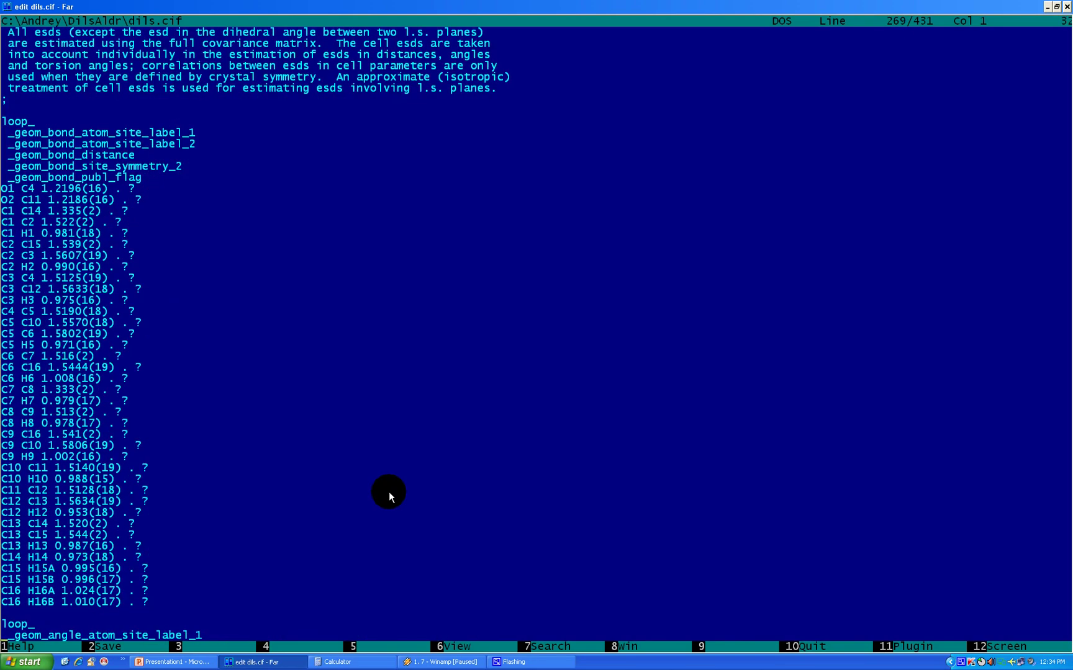
{"action": "key", "text": "Page_Up"}
{"action": "key", "text": "Page_Up"}
{"action": "key", "text": "Page_Up"}
{"action": "key", "text": "Page_Up"}
{"action": "key", "text": "Page_Up"}
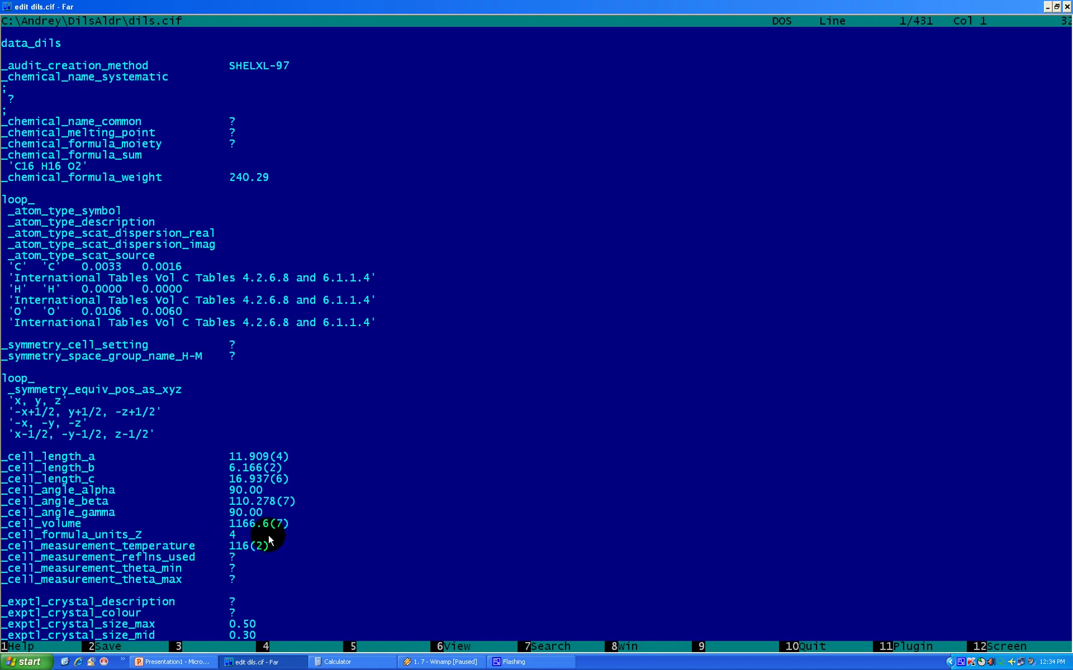
{"action": "key", "text": "Escape"}
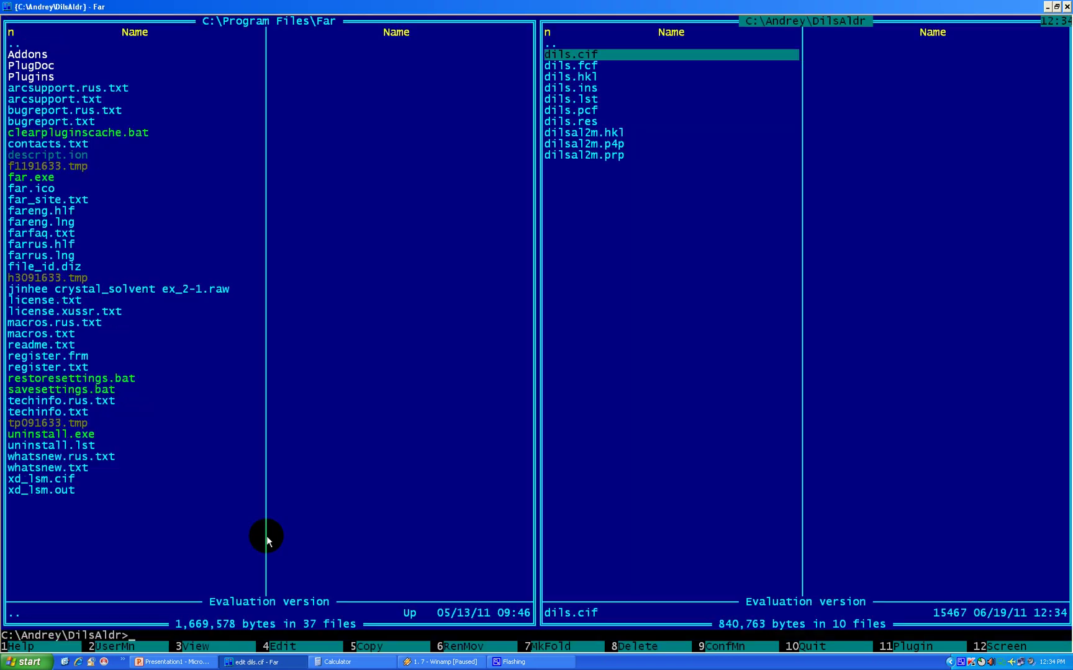
- Open dils.ins, set the TEMP instruction to -153, and save and close the file
{"action": "key", "text": "Down"}
{"action": "key", "text": "Down"}
{"action": "key", "text": "Down"}
{"action": "key", "text": "F4"}
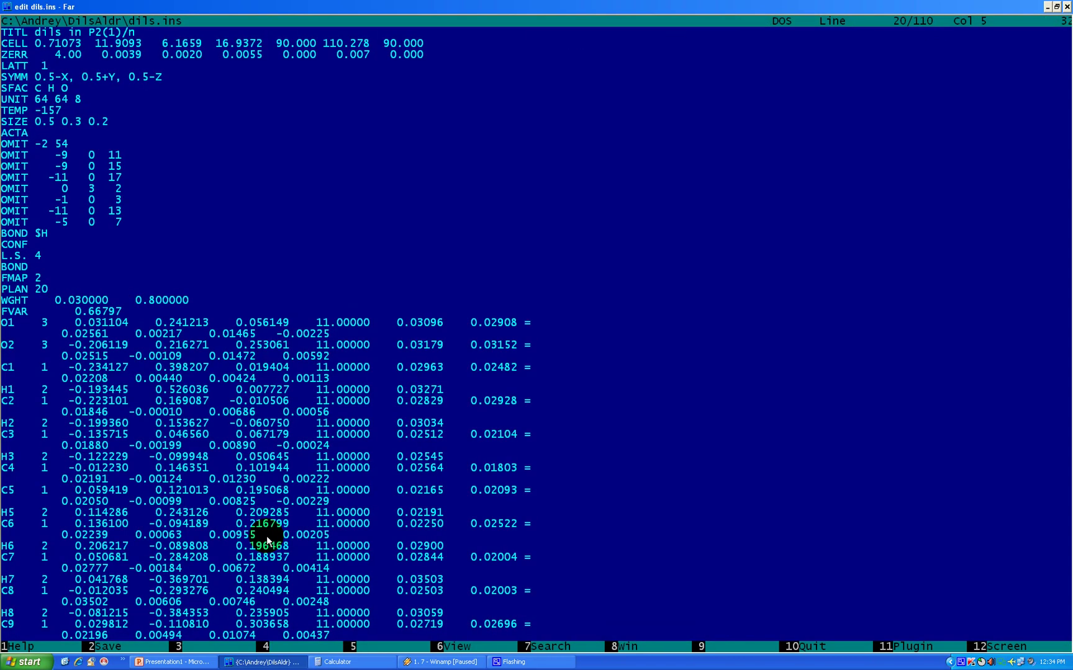
{"action": "key", "text": "Up"}
{"action": "key", "text": "Up"}
{"action": "key", "text": "Up"}
{"action": "key", "text": "Up"}
{"action": "key", "text": "Up"}
{"action": "key", "text": "Up"}
{"action": "key", "text": "Up"}
{"action": "key", "text": "Up"}
{"action": "key", "text": "Up"}
{"action": "key", "text": "Up"}
{"action": "key", "text": "Up"}
{"action": "key", "text": "Up"}
{"action": "key", "text": "Up"}
{"action": "key", "text": "End"}
{"action": "key", "text": "BackSpace"}
{"action": "type", "text": "3"}
{"action": "key", "text": "Escape"}
{"action": "key", "text": "Return"}
- Rerun the refinement with "xl dils" using the edited temperature
{"action": "type", "text": "xl"}
{"action": "key", "text": "ctrl+Return"}
{"action": "key", "text": "BackSpace"}
{"action": "key", "text": "BackSpace"}
{"action": "key", "text": "BackSpace"}
{"action": "key", "text": "BackSpace"}
{"action": "key", "text": "Return"}
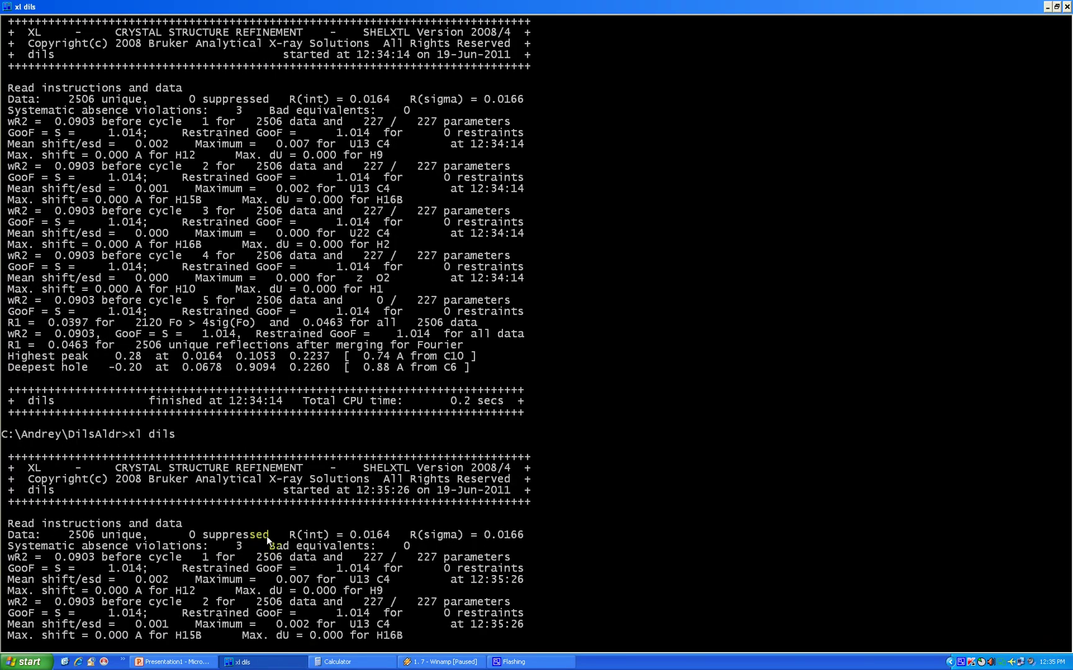
- Open dils.cif and examine the formula, cell, measurement temperature, crystal size and absorption entries
{"action": "key", "text": "Up"}
{"action": "key", "text": "Up"}
{"action": "key", "text": "Up"}
{"action": "key", "text": "F4"}
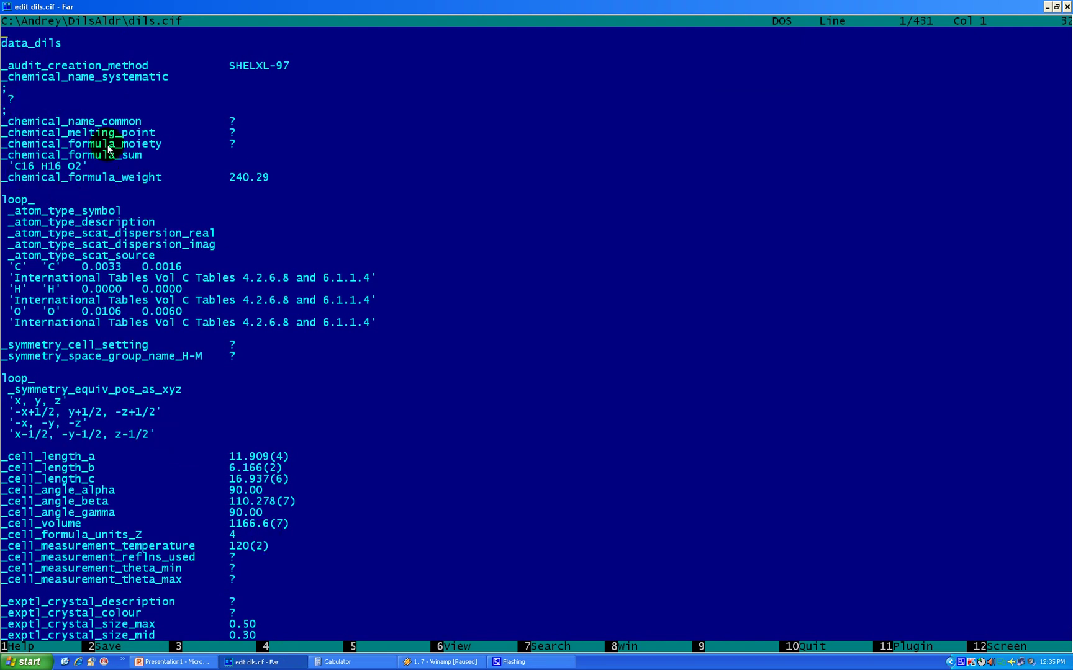
{"action": "key", "text": "Down"}
{"action": "key", "text": "Down"}
{"action": "key", "text": "Down"}
{"action": "key", "text": "Down"}
{"action": "key", "text": "Down"}
{"action": "key", "text": "Down"}
{"action": "key", "text": "Down"}
{"action": "key", "text": "Down"}
{"action": "key", "text": "Down"}
{"action": "key", "text": "Down"}
{"action": "key", "text": "Down"}
{"action": "key", "text": "Down"}
{"action": "key", "text": "Down"}
{"action": "key", "text": "Down"}
{"action": "key", "text": "Down"}
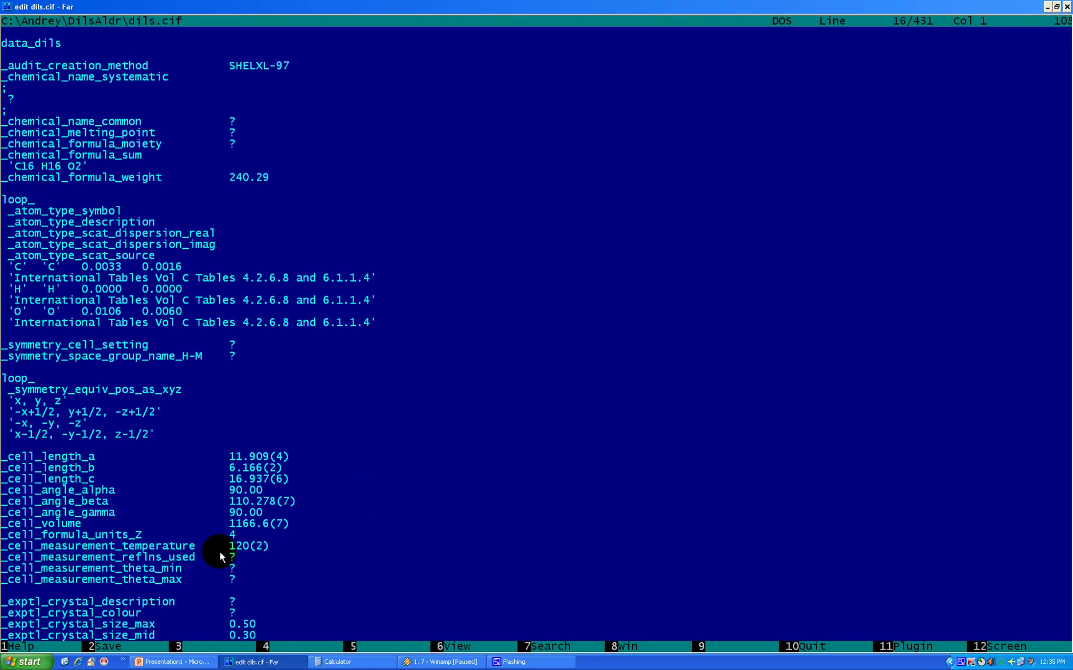
{"action": "key", "text": "Page_Down"}
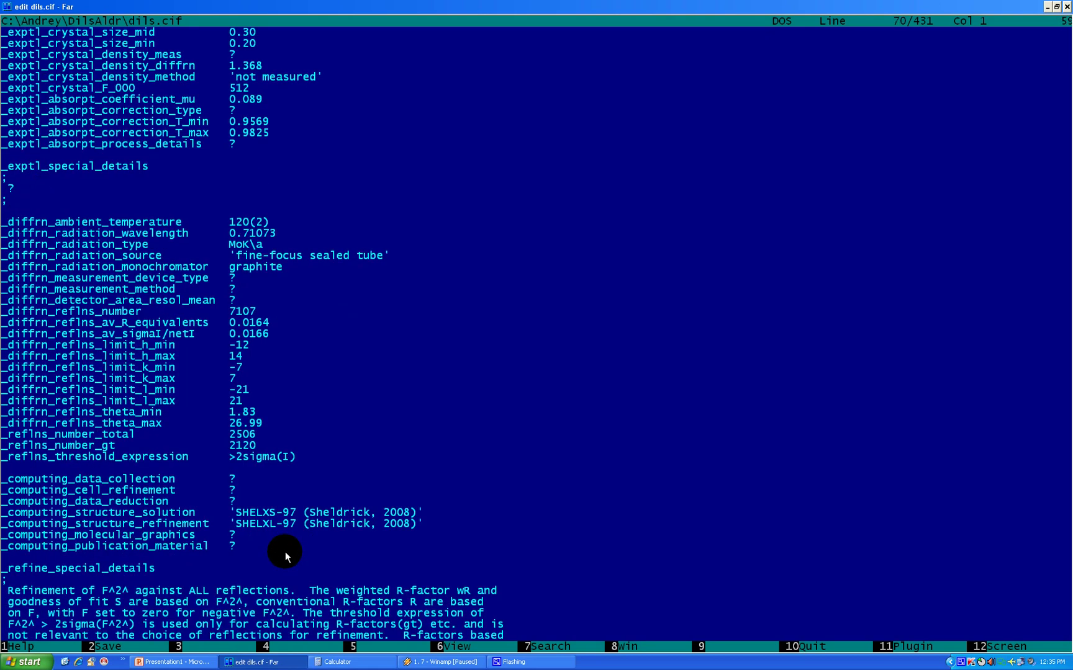
{"action": "key", "text": "Page_Up"}
{"action": "key", "text": "Down"}
{"action": "key", "text": "Down"}
{"action": "key", "text": "Down"}
{"action": "key", "text": "Down"}
{"action": "key", "text": "Down"}
{"action": "key", "text": "Down"}
{"action": "key", "text": "Down"}
{"action": "key", "text": "Down"}
{"action": "key", "text": "Down"}
{"action": "key", "text": "Down"}
{"action": "key", "text": "Down"}
{"action": "key", "text": "Down"}
{"action": "key", "text": "Down"}
{"action": "key", "text": "Down"}
{"action": "key", "text": "Down"}
{"action": "key", "text": "Down"}
{"action": "key", "text": "Down"}
{"action": "key", "text": "Down"}
{"action": "key", "text": "Down"}
{"action": "key", "text": "Down"}
{"action": "key", "text": "Down"}
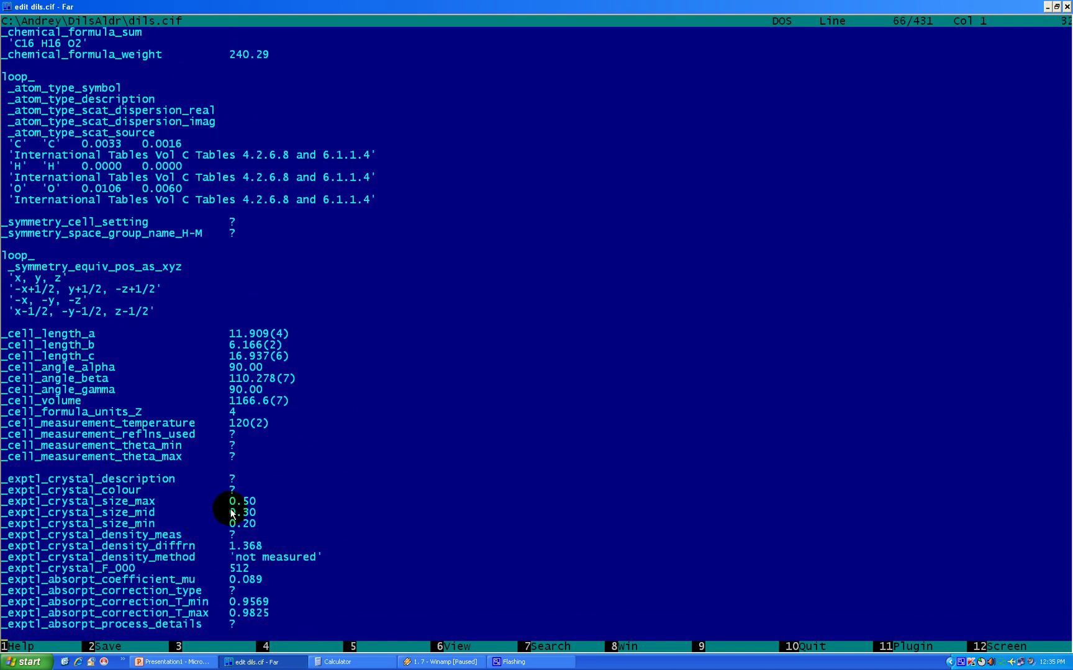
- Look through the atom, bond, angle and torsion tables of dils.cif, and return to the start of the file
{"action": "key", "text": "Page_Down"}
{"action": "key", "text": "Page_Down"}
{"action": "key", "text": "Page_Down"}
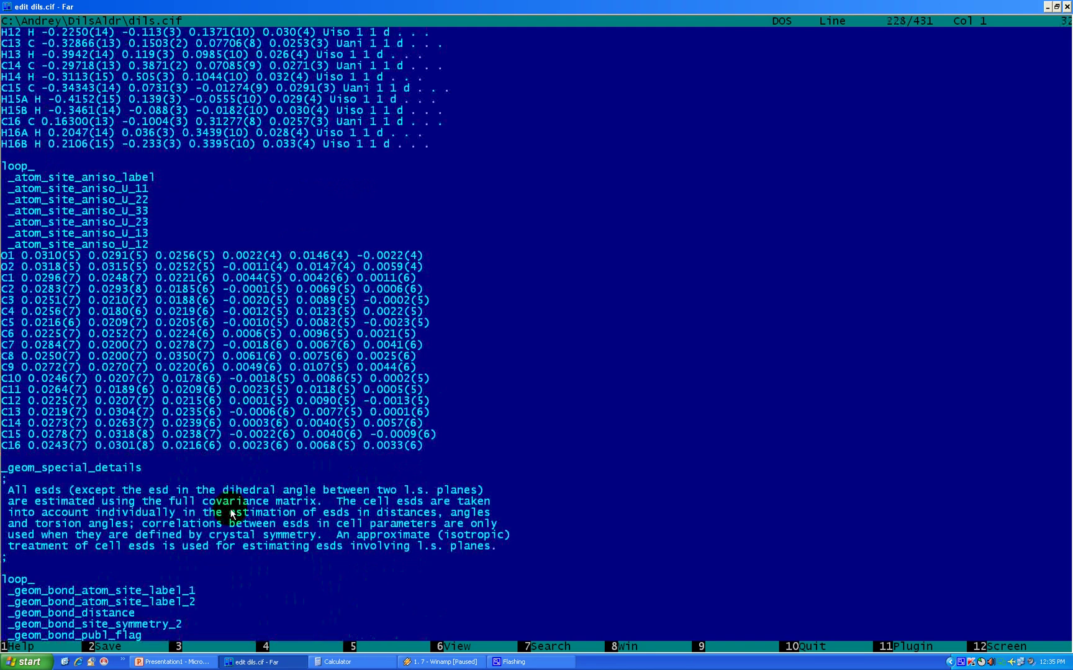
{"action": "key", "text": "Page_Down"}
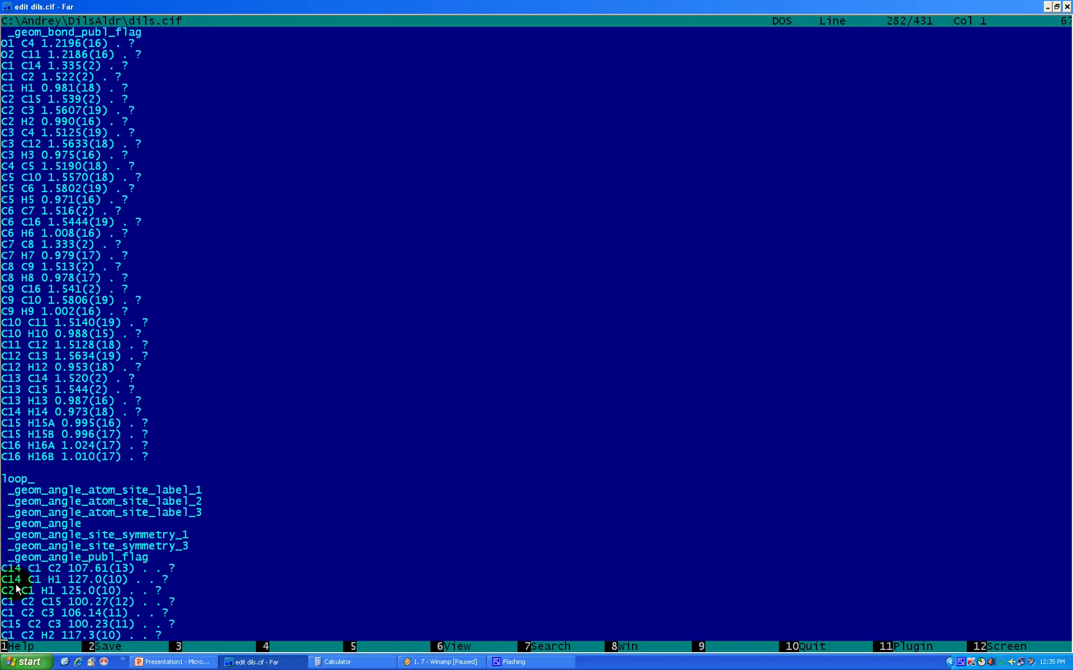
{"action": "key", "text": "Page_Down"}
{"action": "key", "text": "Page_Down"}
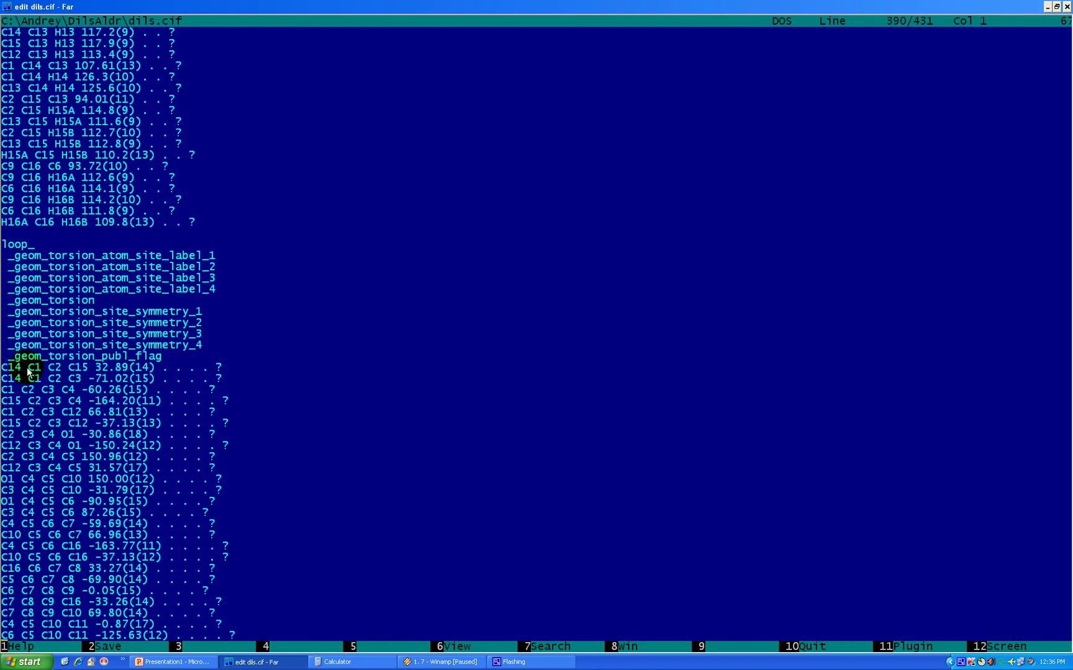
{"action": "scroll", "coordinate": [111, 367], "scroll_direction": "down", "scroll_amount": 10}
{"action": "scroll", "coordinate": [112, 366], "scroll_direction": "up", "scroll_amount": 20}
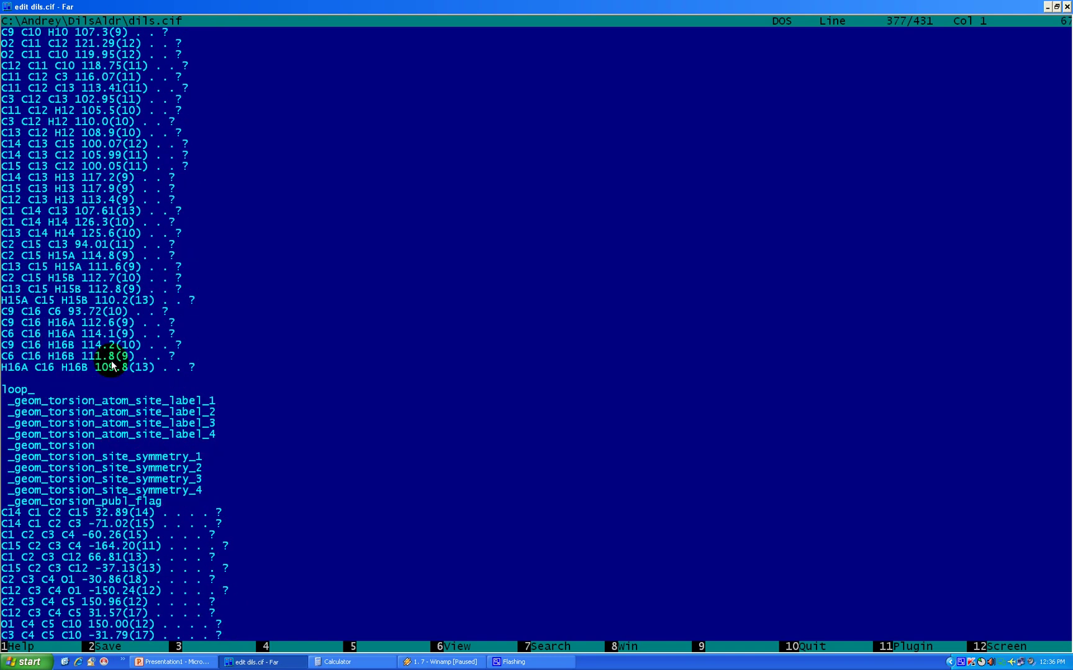
{"action": "scroll", "coordinate": [111, 366], "scroll_direction": "up", "scroll_amount": 15}
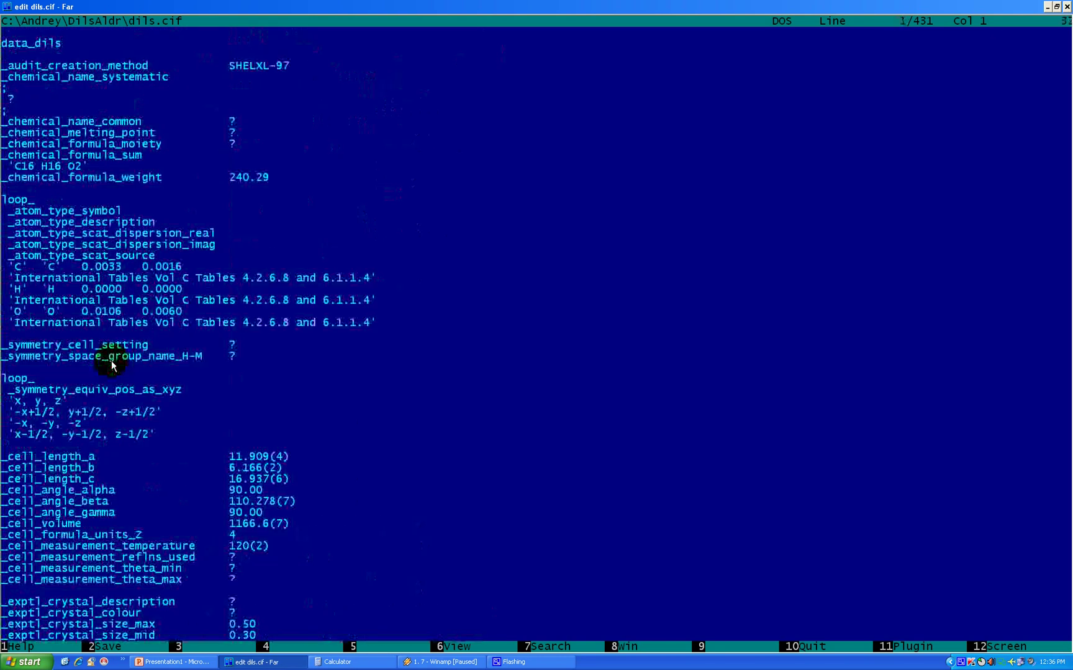